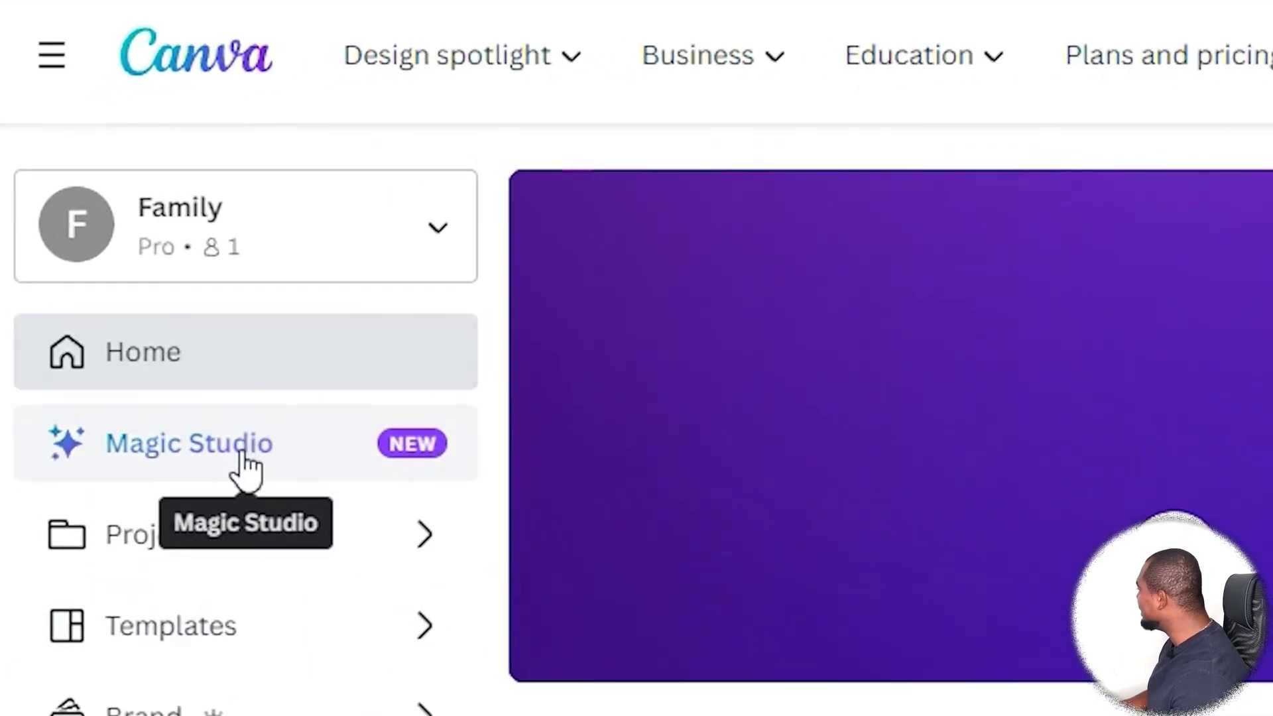
# Review the Magic Studio overview's editing tools, then return to the Canva home page
pyautogui.click(244, 456)
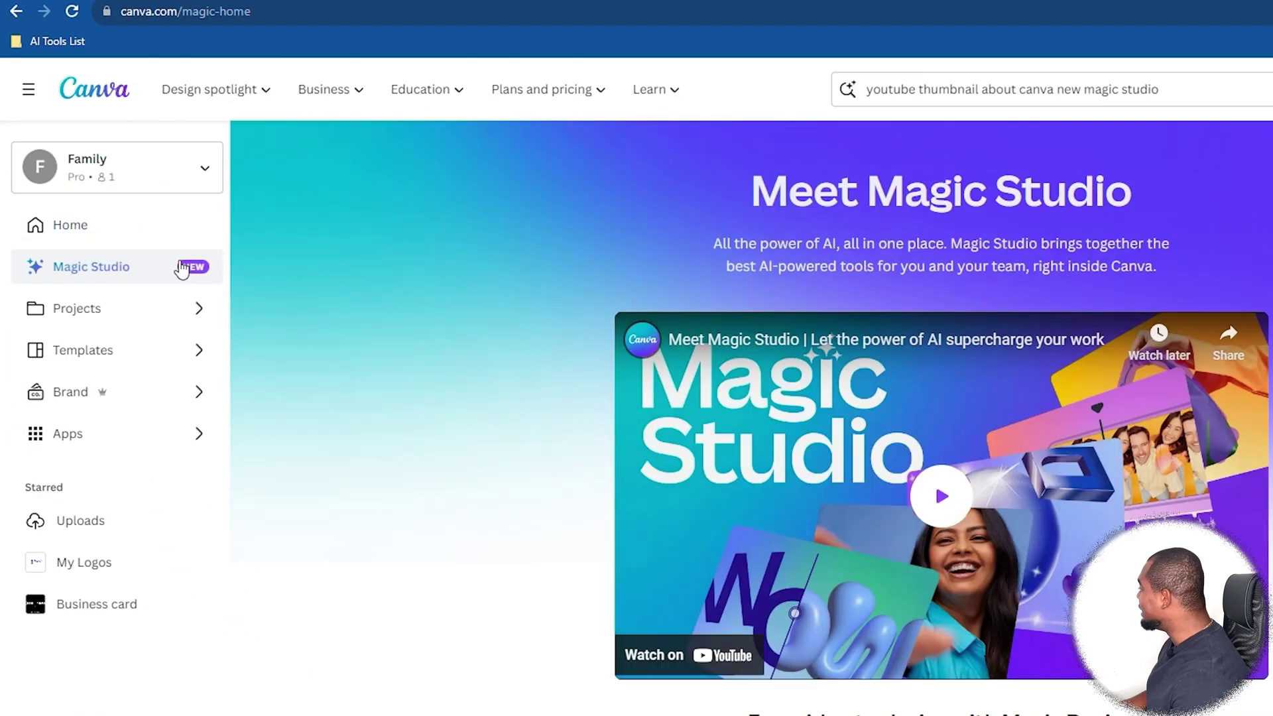
pyautogui.scroll(-2, 766, 587)
pyautogui.scroll(-5, 767, 587)
pyautogui.scroll(-1, 767, 588)
pyautogui.scroll(-5, 756, 537)
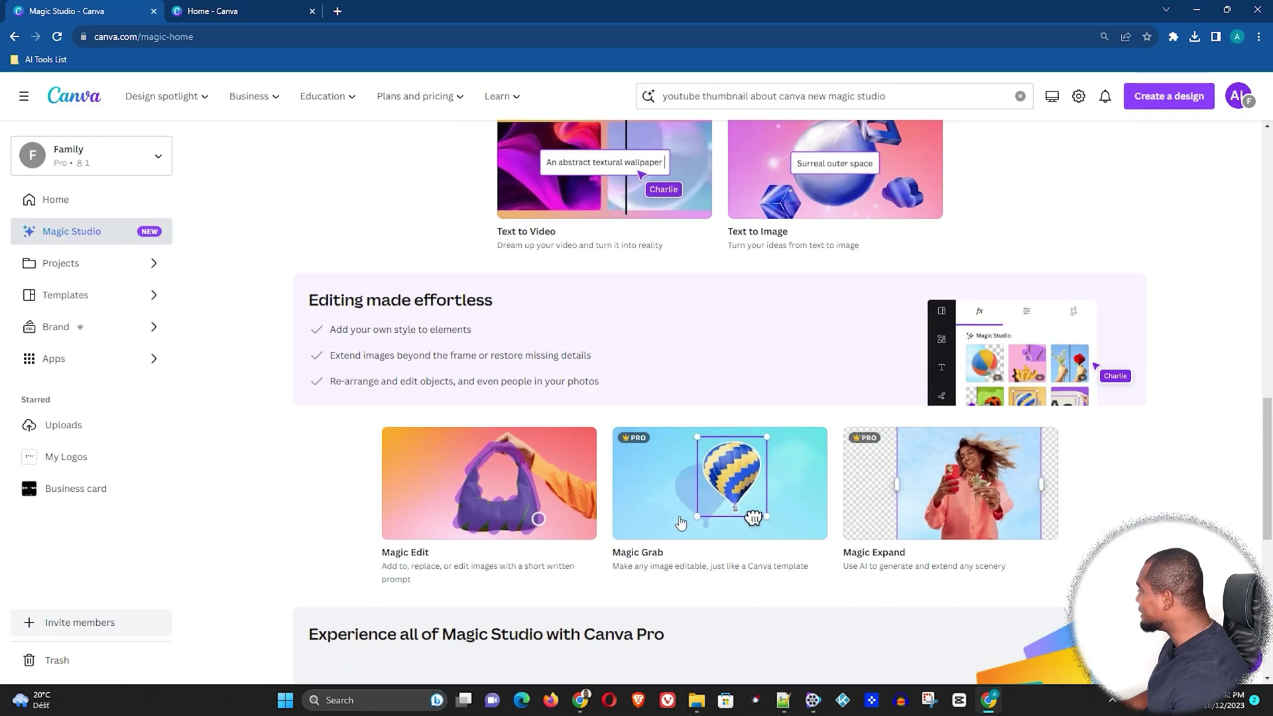
pyautogui.hotkey('ctrl', 'Tab')
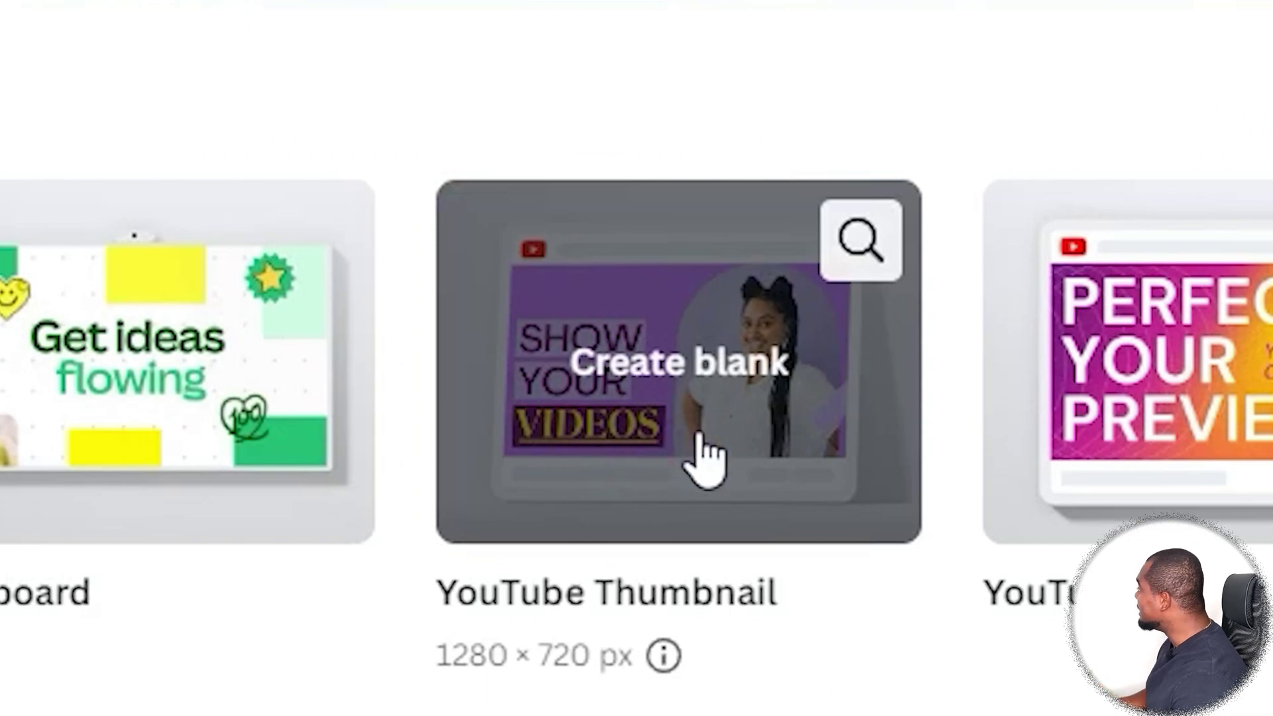
# Start a blank YouTube Thumbnail, place the woman-eating-noodles photo, and Magic Grab her from the background
pyautogui.click(704, 460)
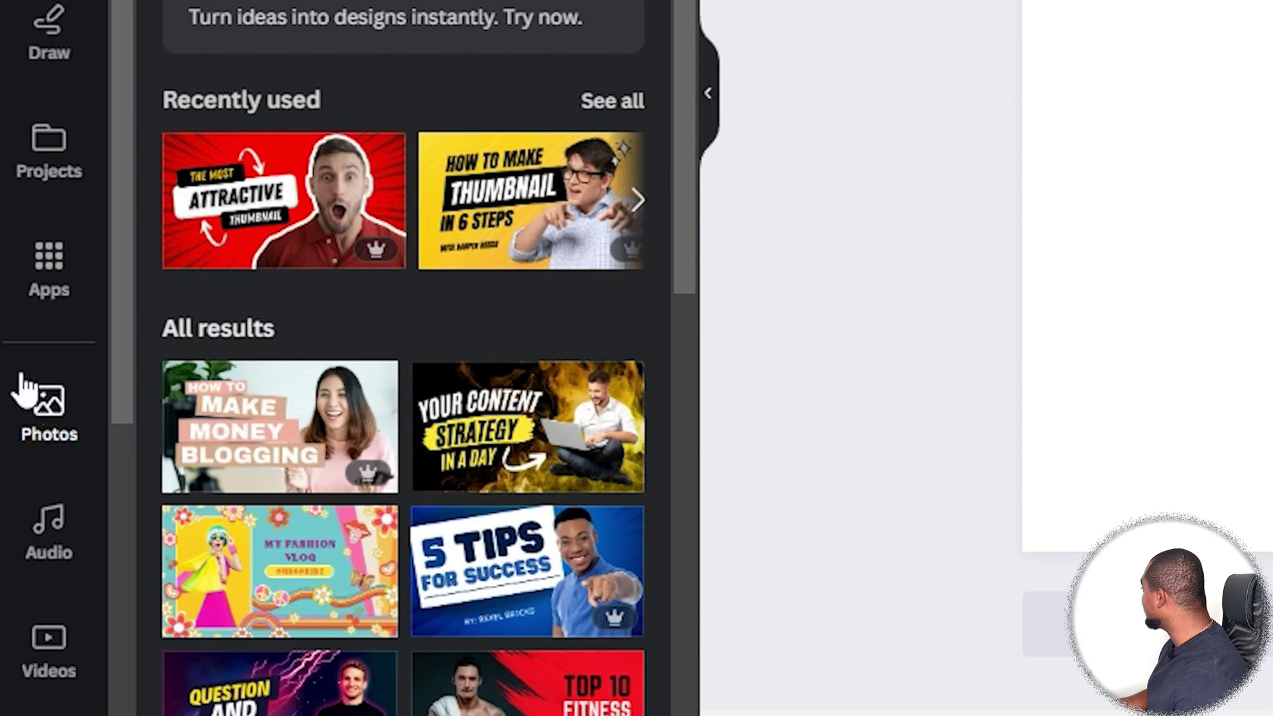
pyautogui.click(40, 408)
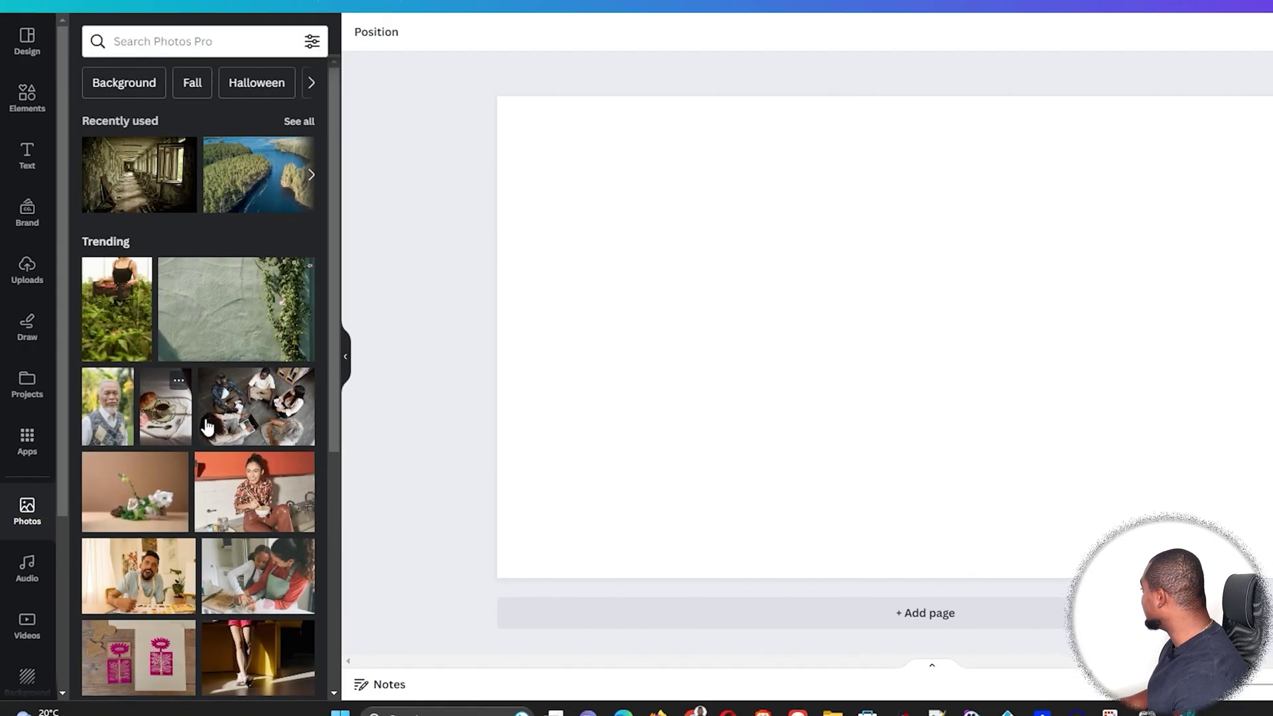
pyautogui.moveTo(216, 444); pyautogui.dragTo(515, 309)
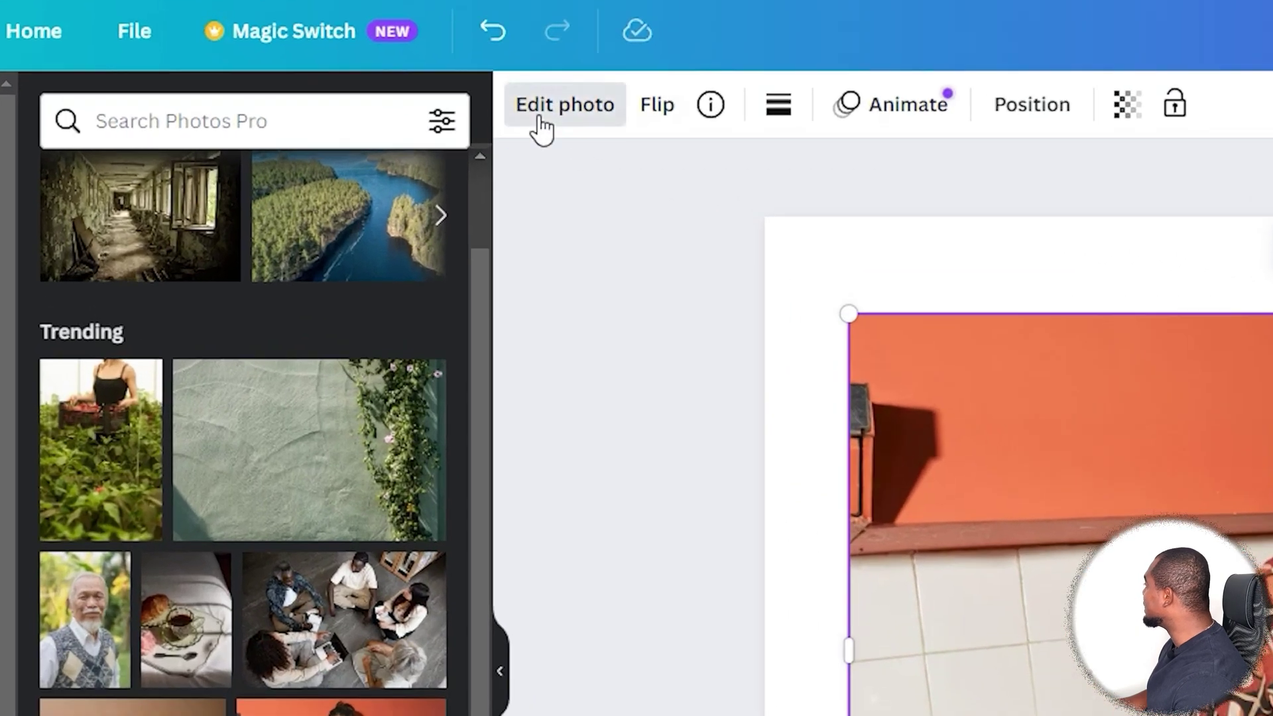
pyautogui.click(309, 131)
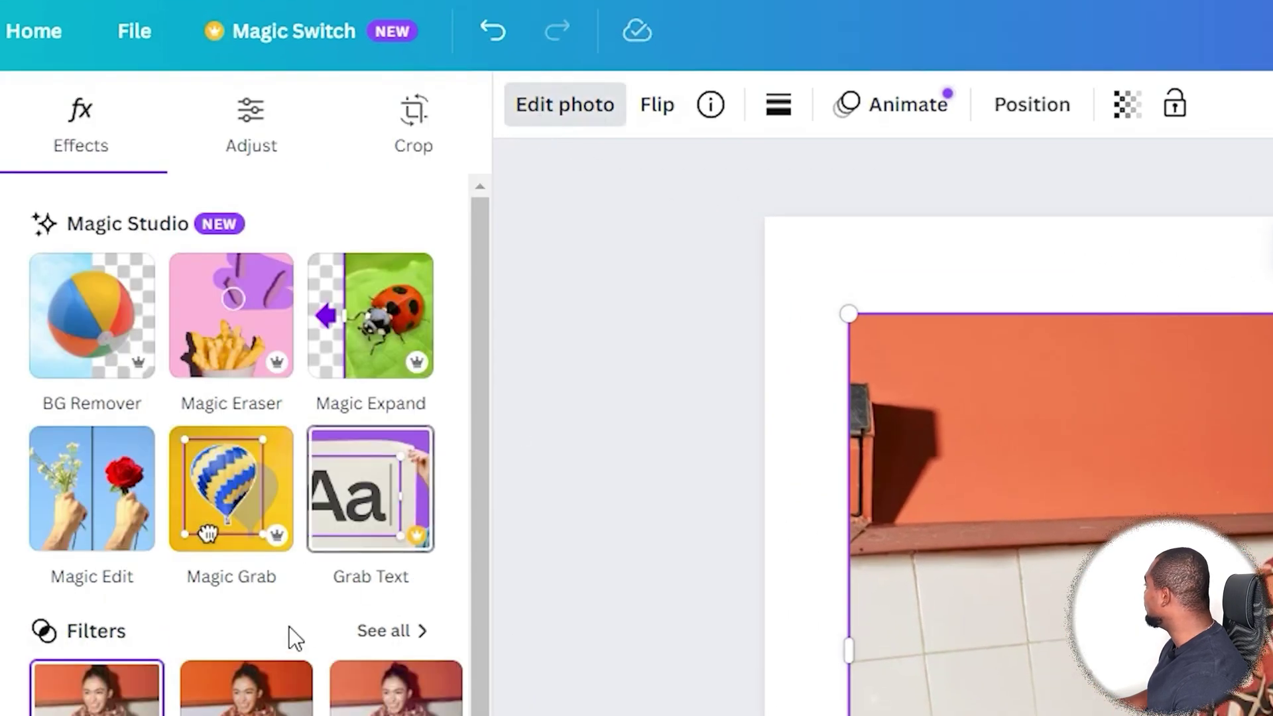
pyautogui.click(228, 494)
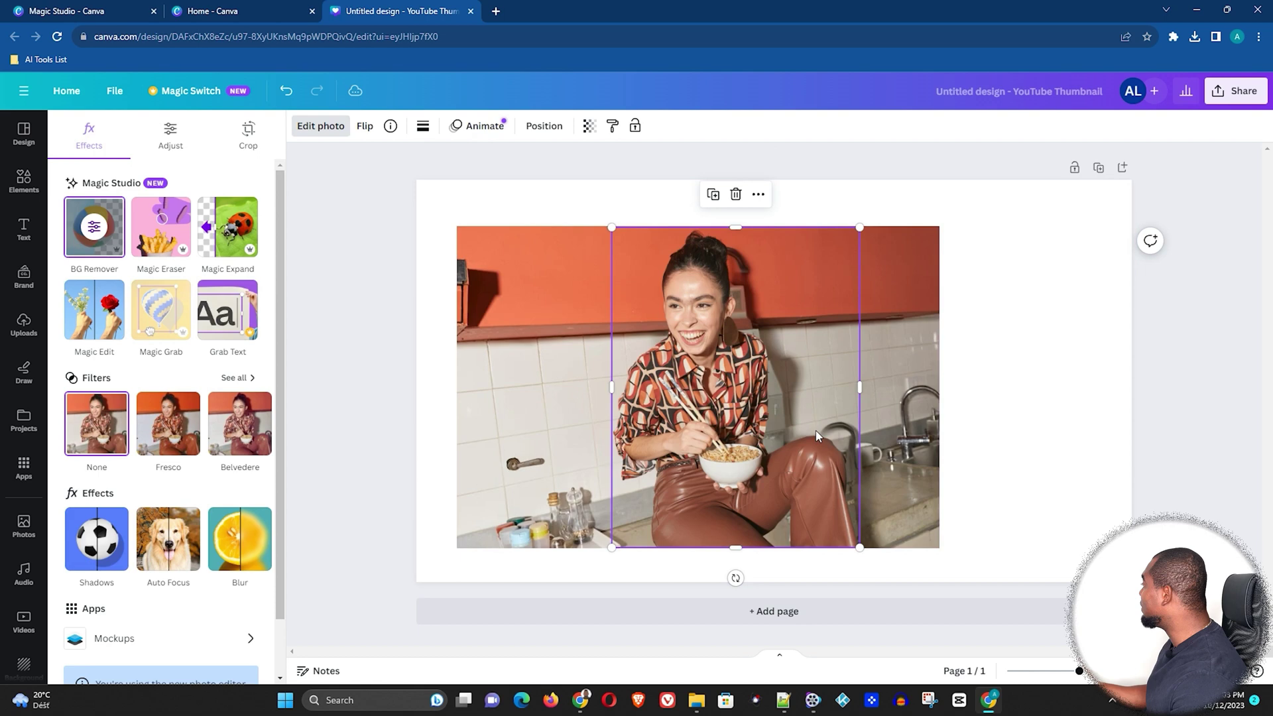
# Move the separated woman slightly higher on the thumbnail canvas
pyautogui.moveTo(729, 425)
pyautogui.mouseDown()
pyautogui.moveTo(699, 276)
pyautogui.moveTo(723, 427)
pyautogui.mouseUp()
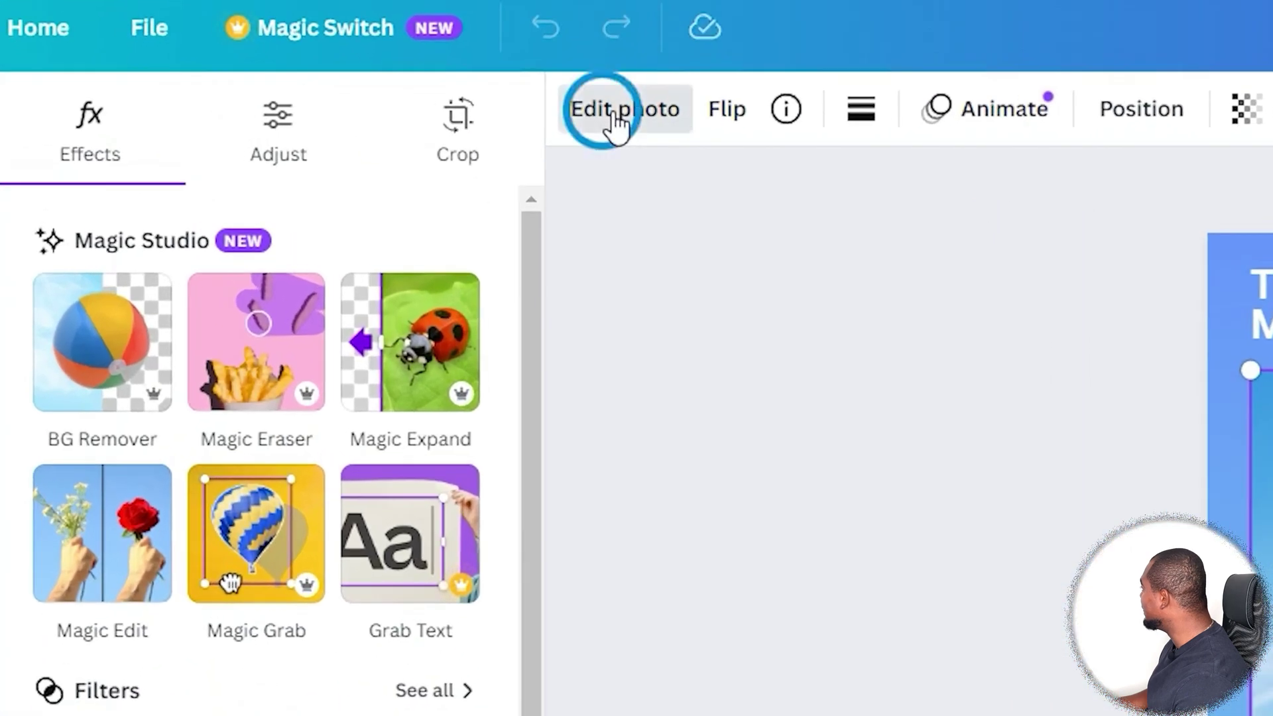
# Magic Grab the hot air balloon onto the galaxy photo, then add a blank page
pyautogui.click(319, 130)
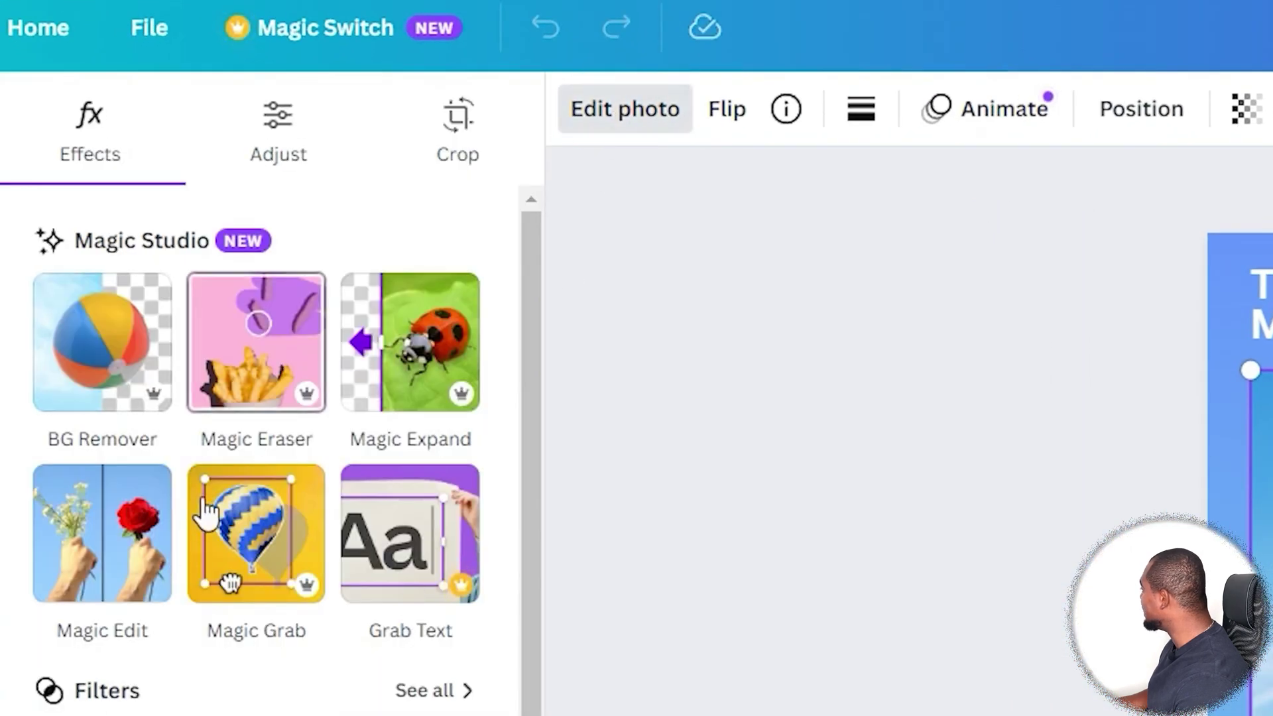
pyautogui.click(267, 538)
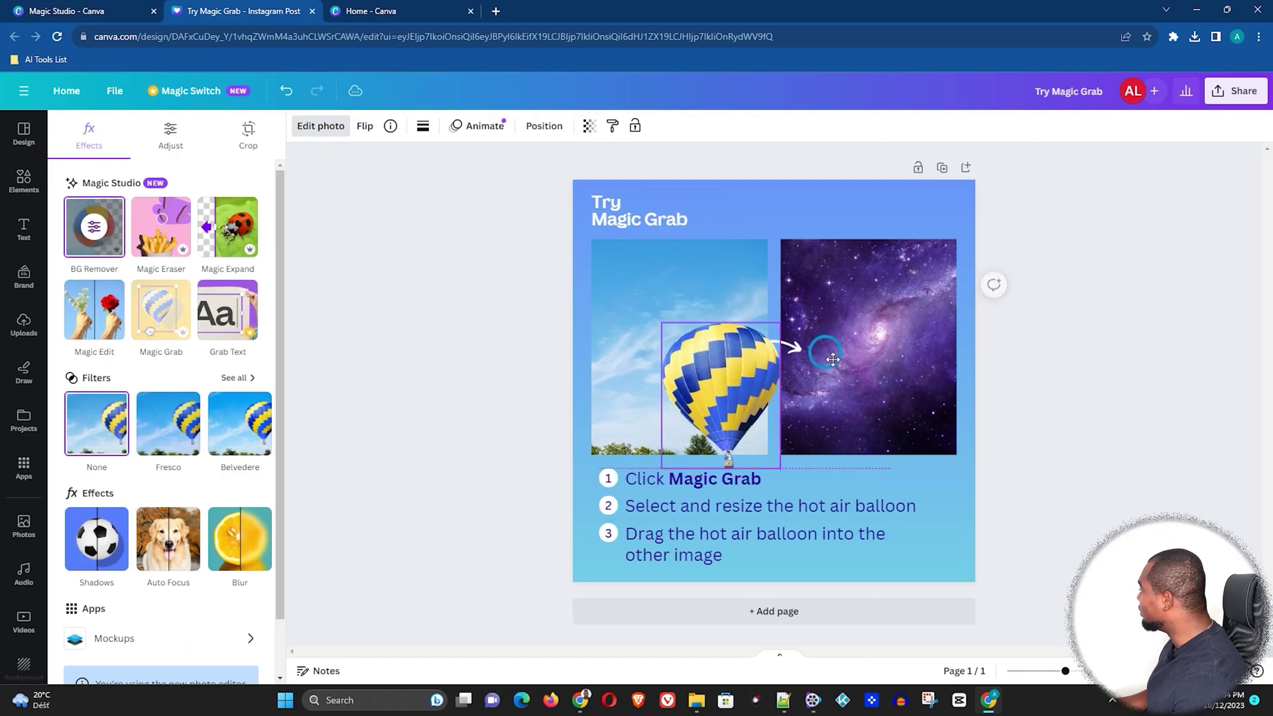
pyautogui.moveTo(832, 360); pyautogui.dragTo(872, 355)
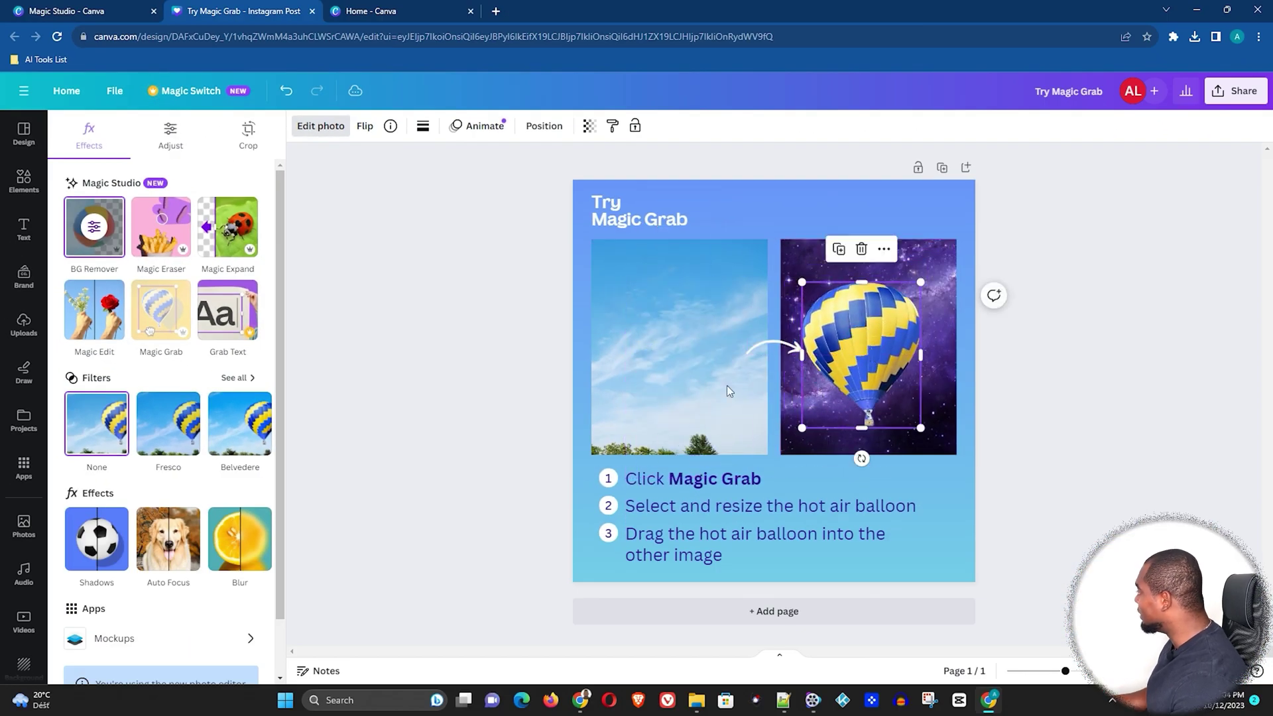
pyautogui.click(775, 611)
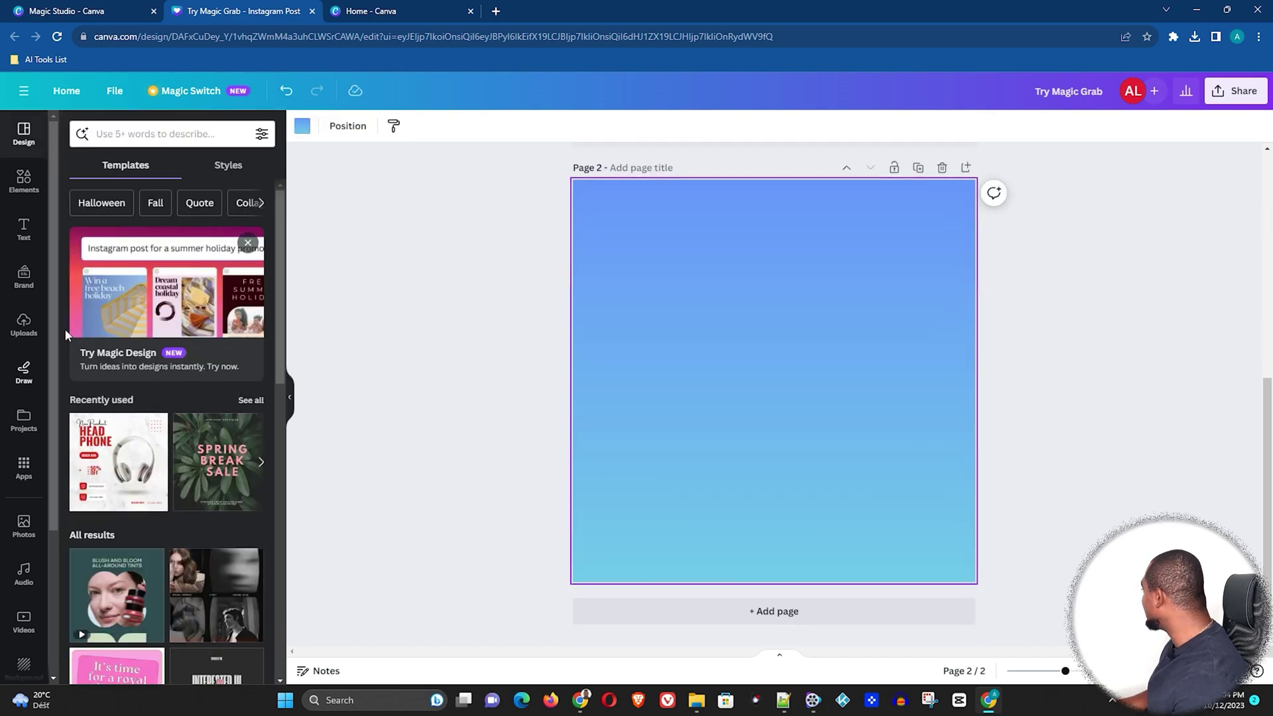
pyautogui.scroll(-5, 79, 397)
pyautogui.scroll(5, 79, 398)
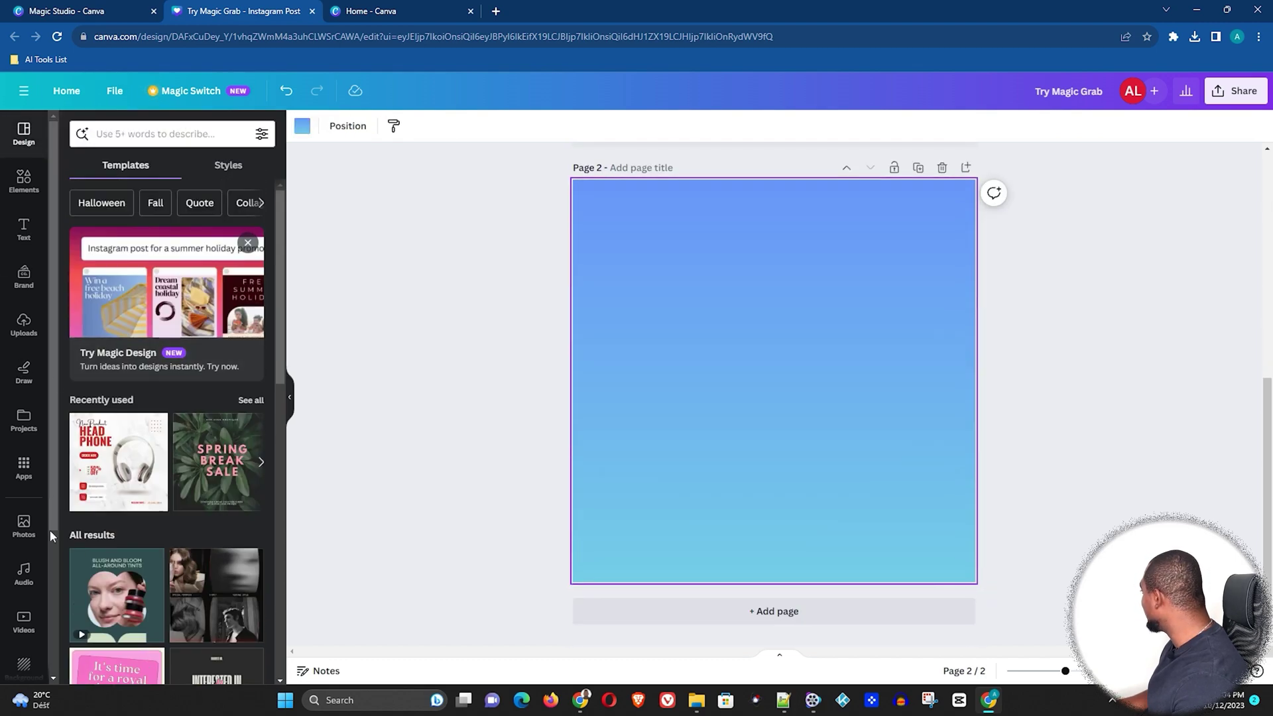
# Add a Stonehenge stock photo to the new page, enlarged and centred
pyautogui.click(24, 534)
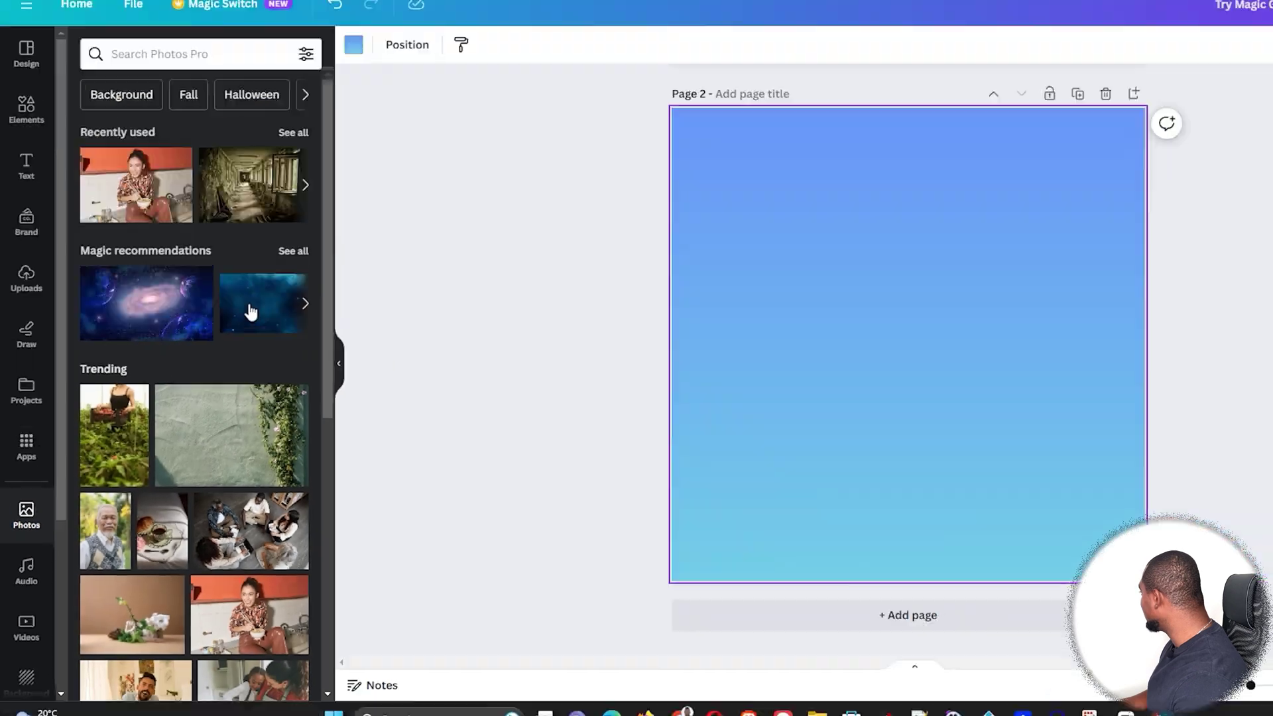
pyautogui.scroll(-3, 250, 313)
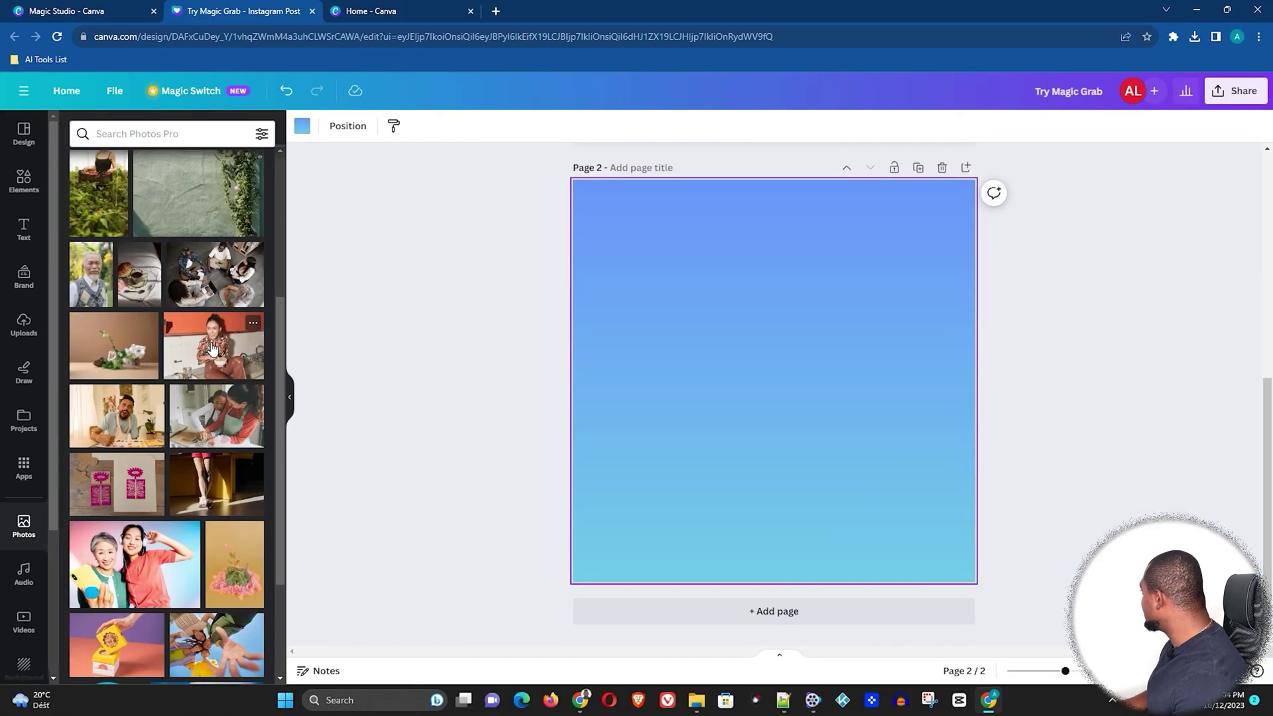
pyautogui.scroll(-5, 212, 348)
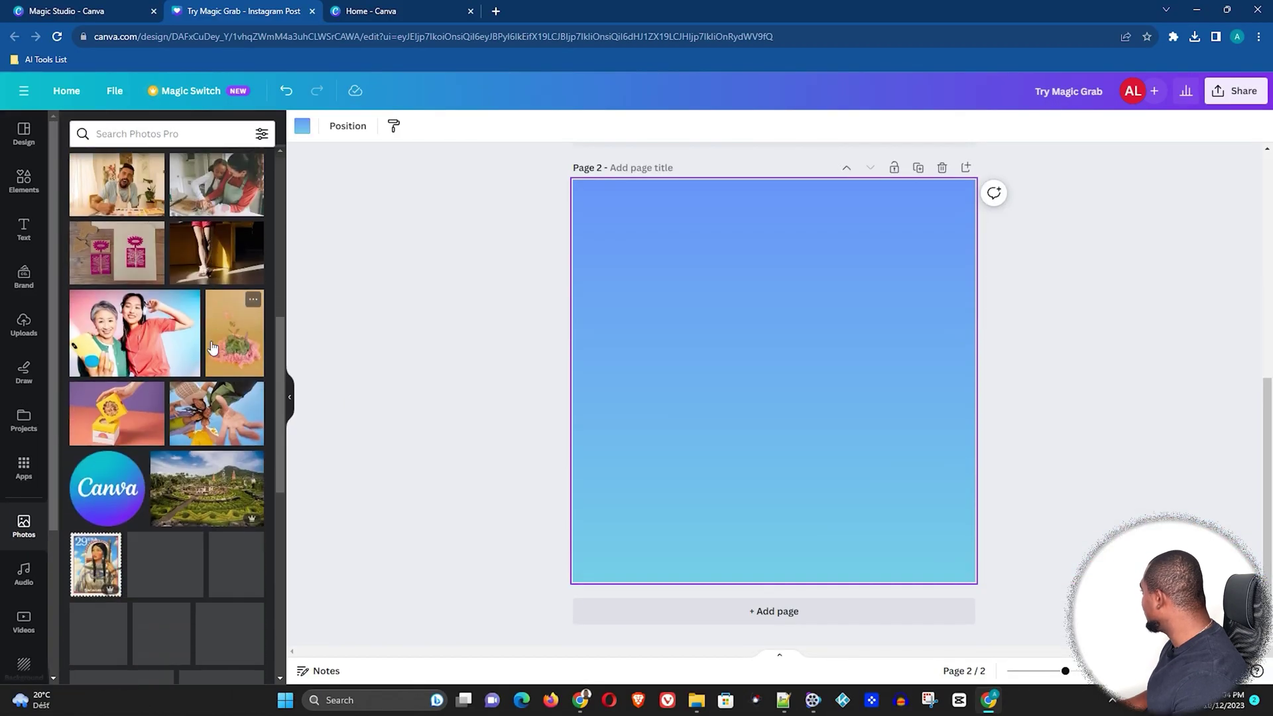
pyautogui.scroll(-5, 213, 348)
pyautogui.moveTo(214, 313)
pyautogui.mouseDown()
pyautogui.moveTo(697, 356)
pyautogui.moveTo(669, 336)
pyautogui.mouseUp()
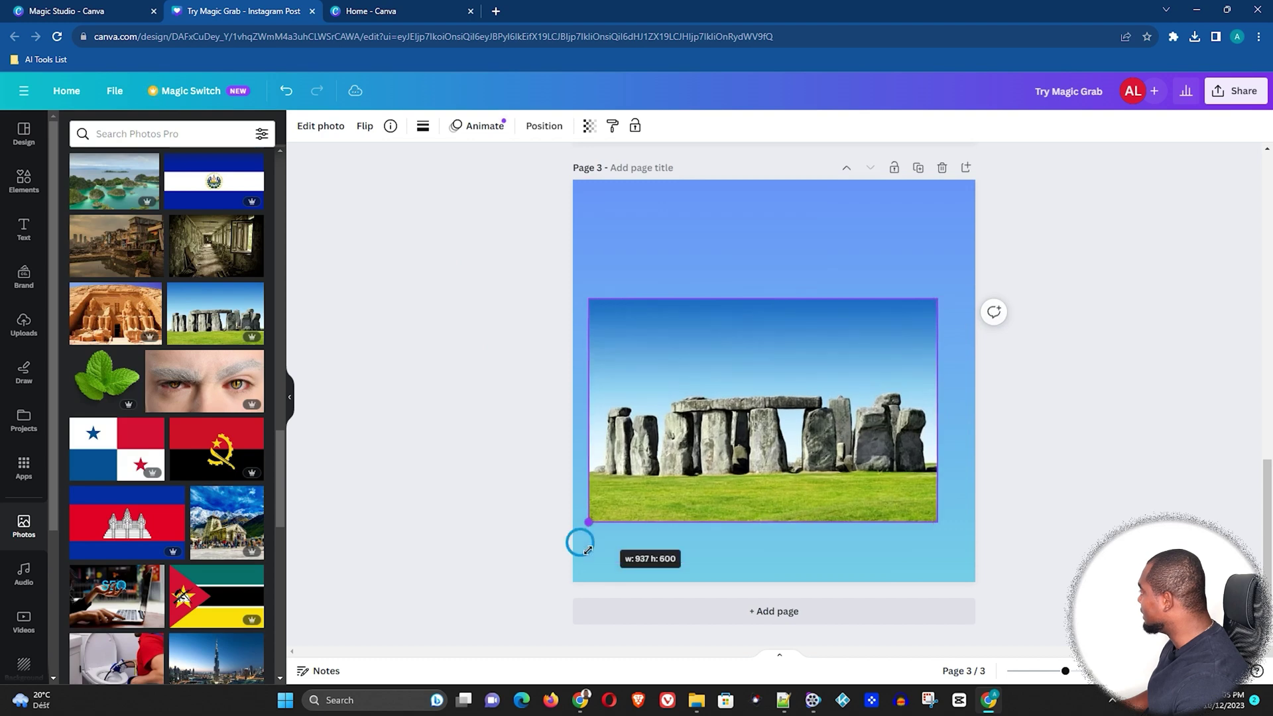
pyautogui.moveTo(616, 506); pyautogui.dragTo(572, 534)
pyautogui.moveTo(752, 451); pyautogui.dragTo(771, 427)
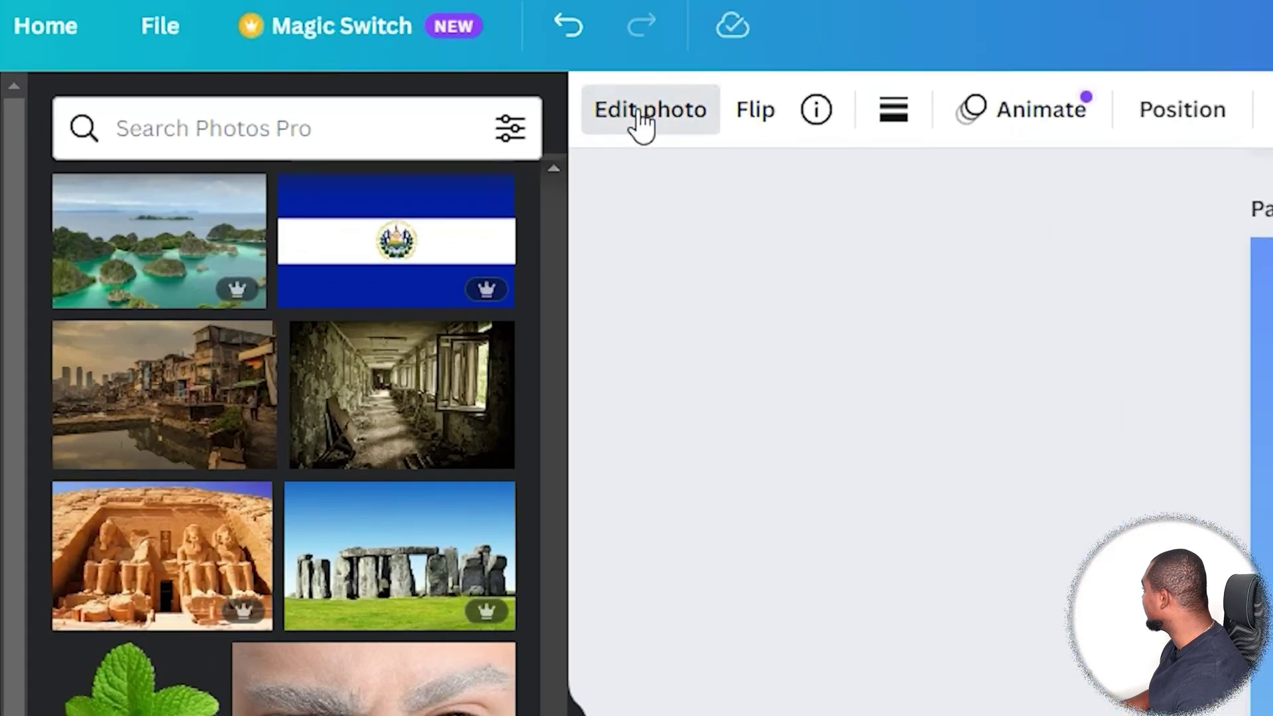
# Magic Grab the stones, move them lower, and delete the leftover background photo
pyautogui.click(320, 126)
pyautogui.click(257, 542)
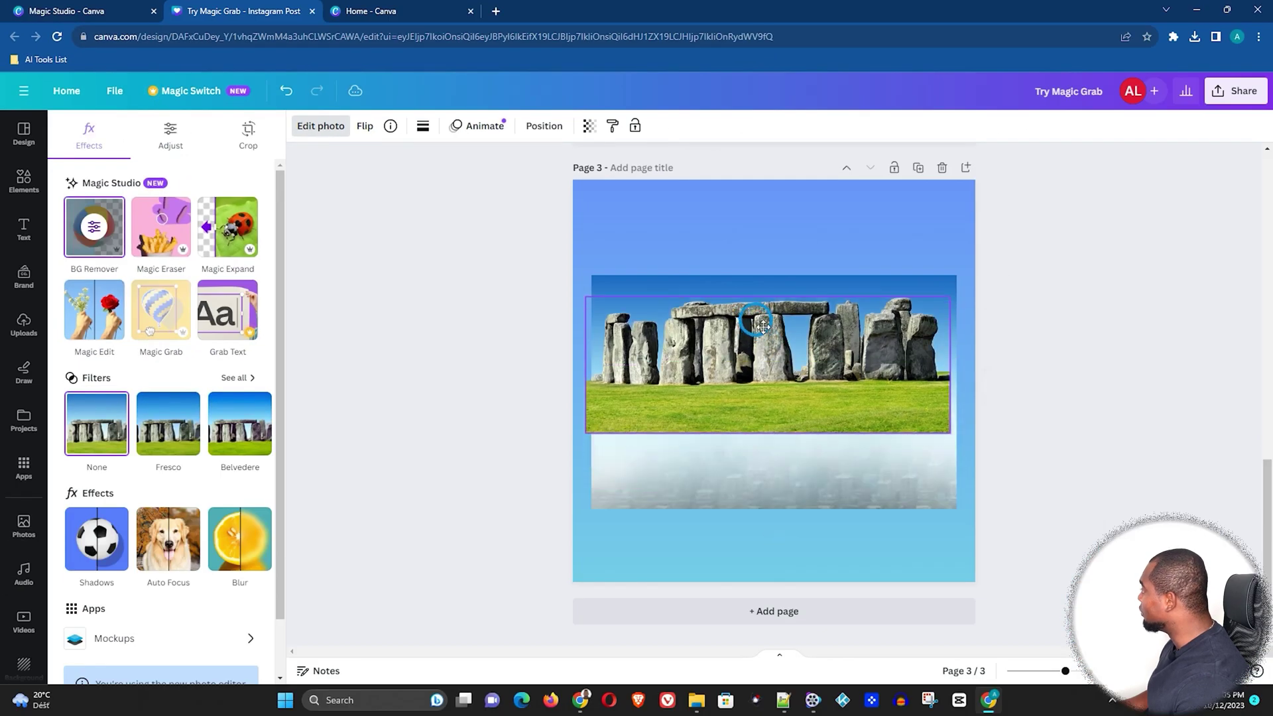
pyautogui.moveTo(773, 422)
pyautogui.mouseDown()
pyautogui.moveTo(751, 468)
pyautogui.moveTo(761, 479)
pyautogui.mouseUp()
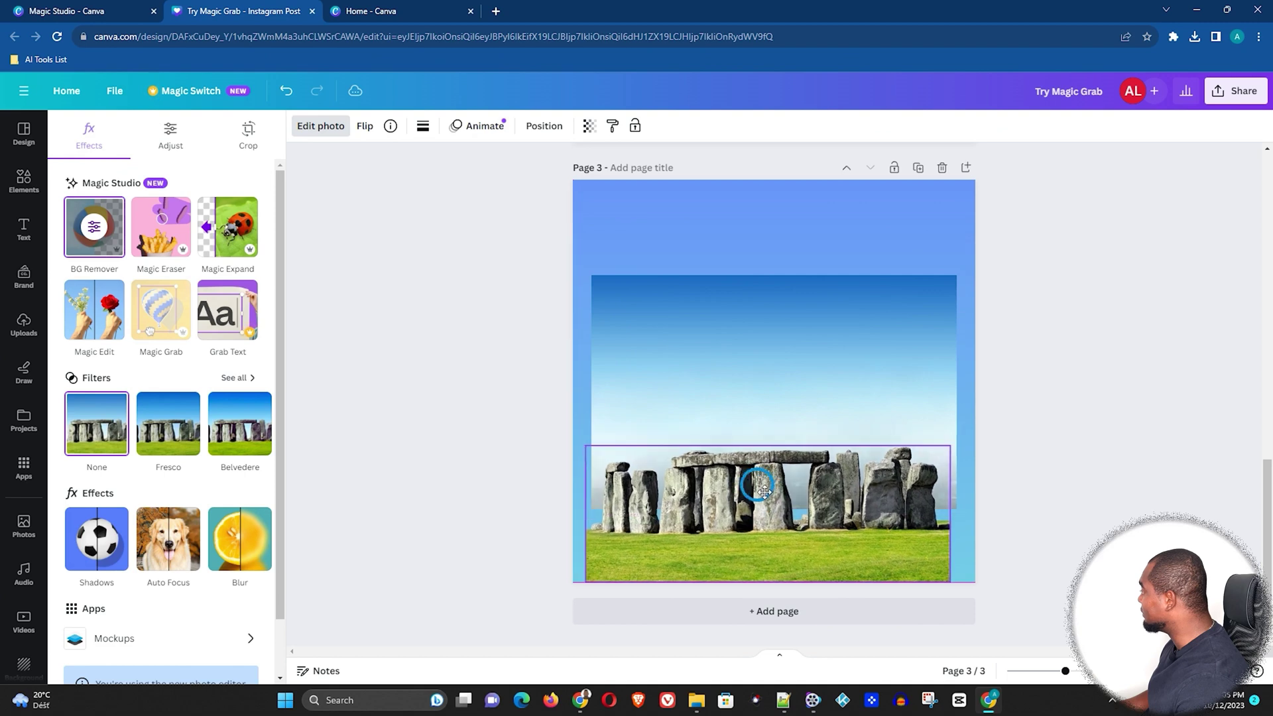
pyautogui.click(787, 314)
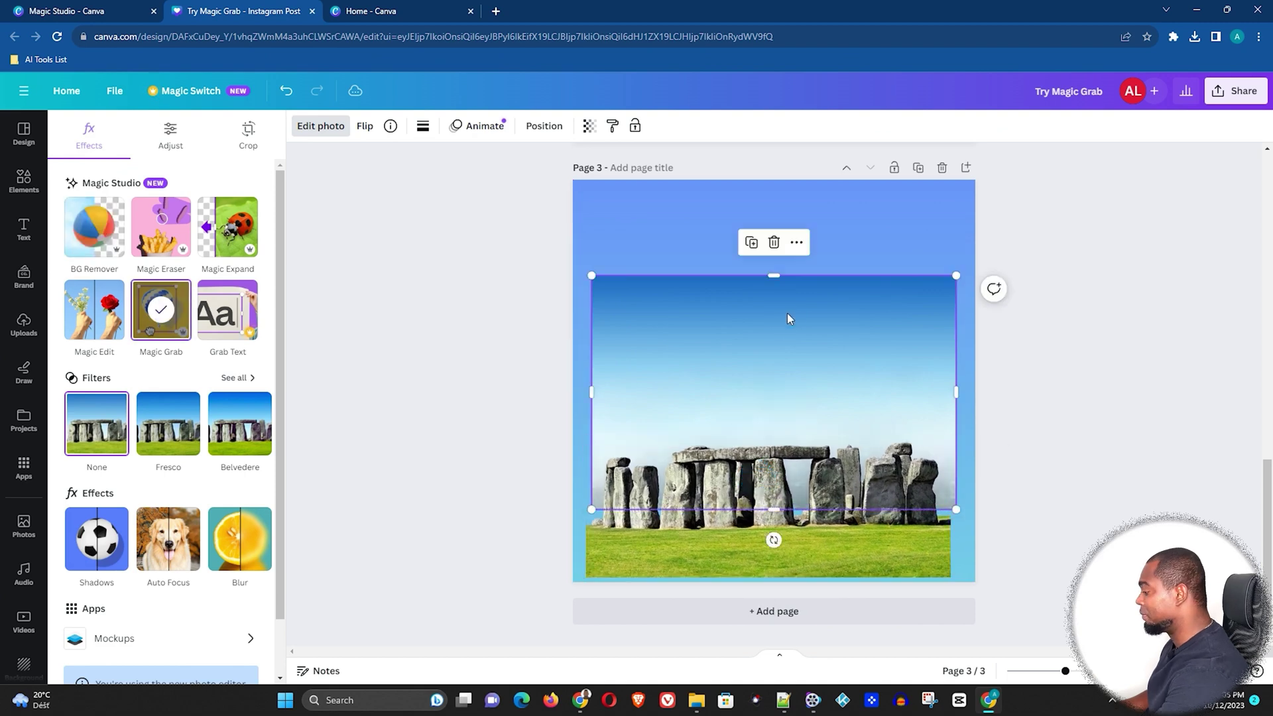
pyautogui.press('Delete')
# Stretch the separated stones out to the page's left and right edges
pyautogui.click(780, 528)
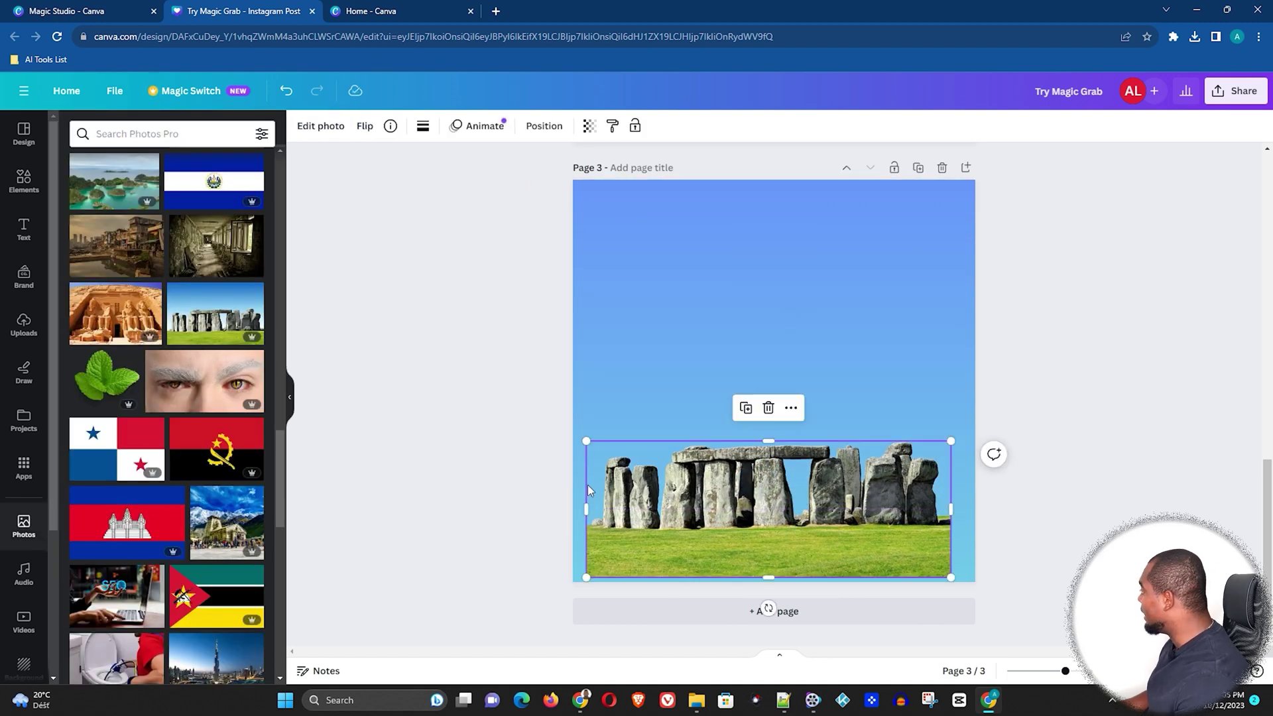
pyautogui.moveTo(582, 441); pyautogui.dragTo(566, 434)
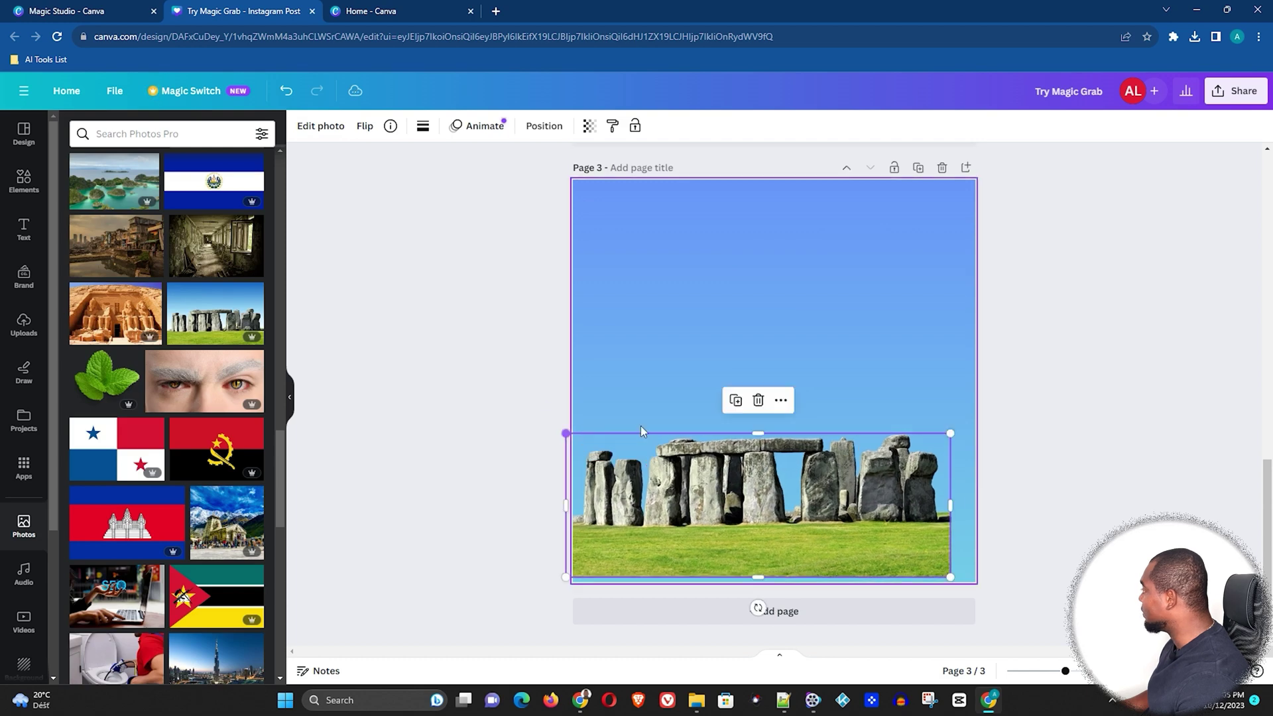
pyautogui.moveTo(952, 432); pyautogui.dragTo(975, 424)
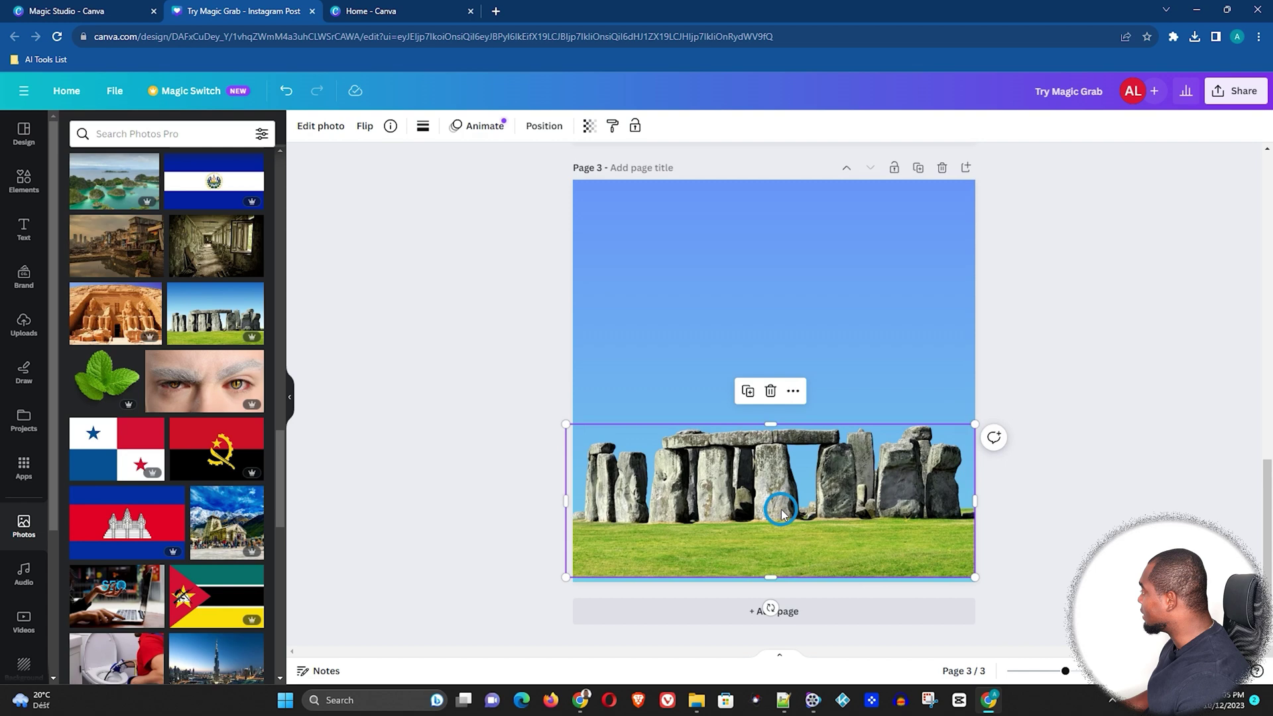
pyautogui.click(1240, 326)
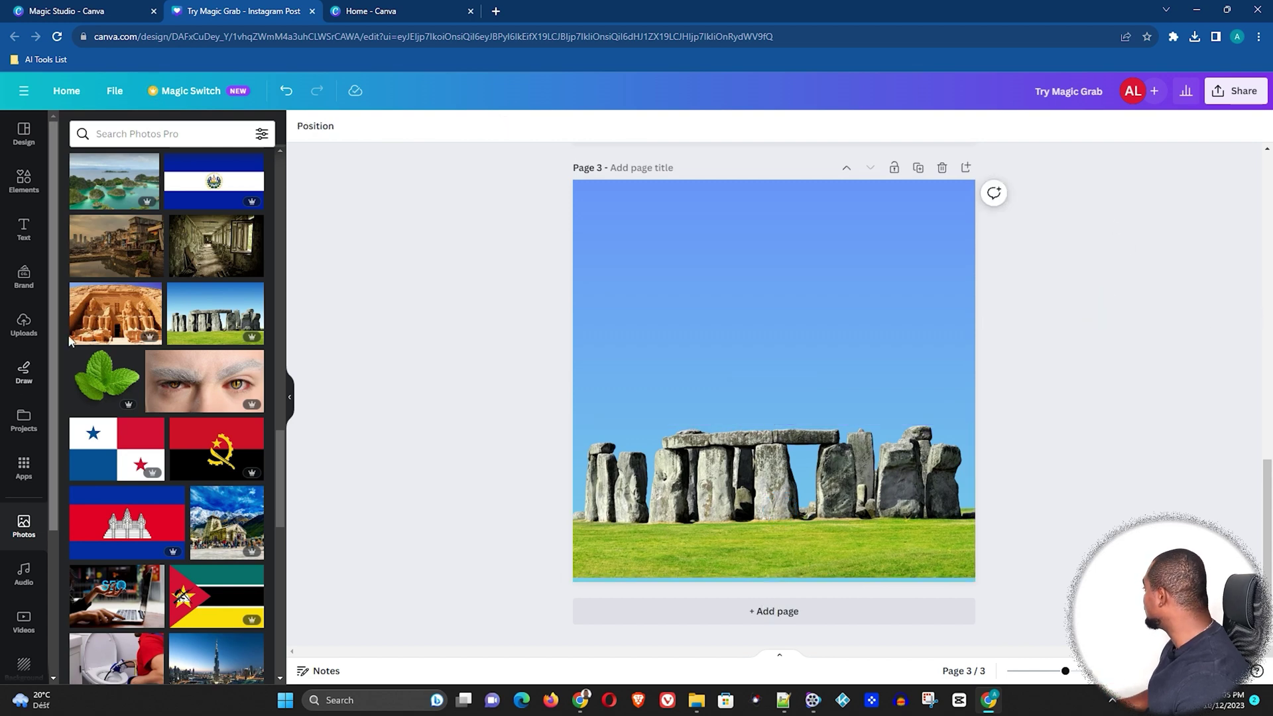
pyautogui.scroll(-3, 193, 390)
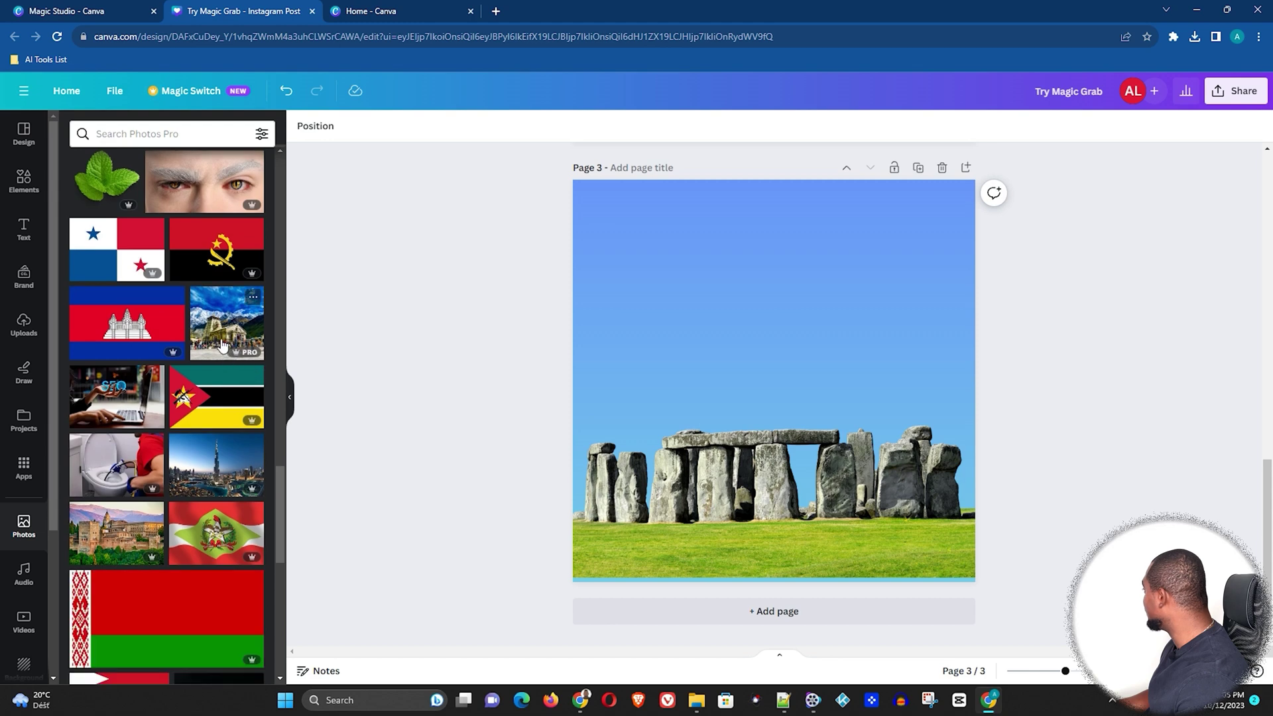
pyautogui.scroll(-2, 223, 345)
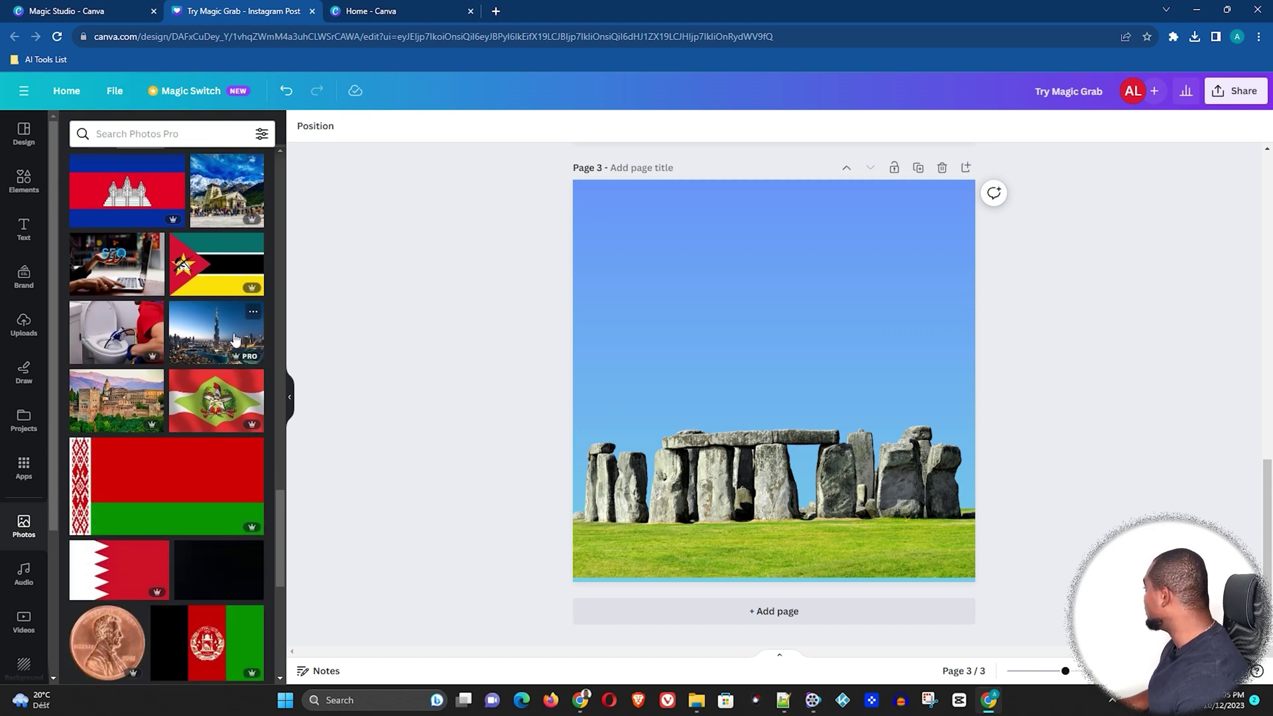
# Add a fourth page with the Dubai skyline photo ready for Magic Grab
pyautogui.click(773, 623)
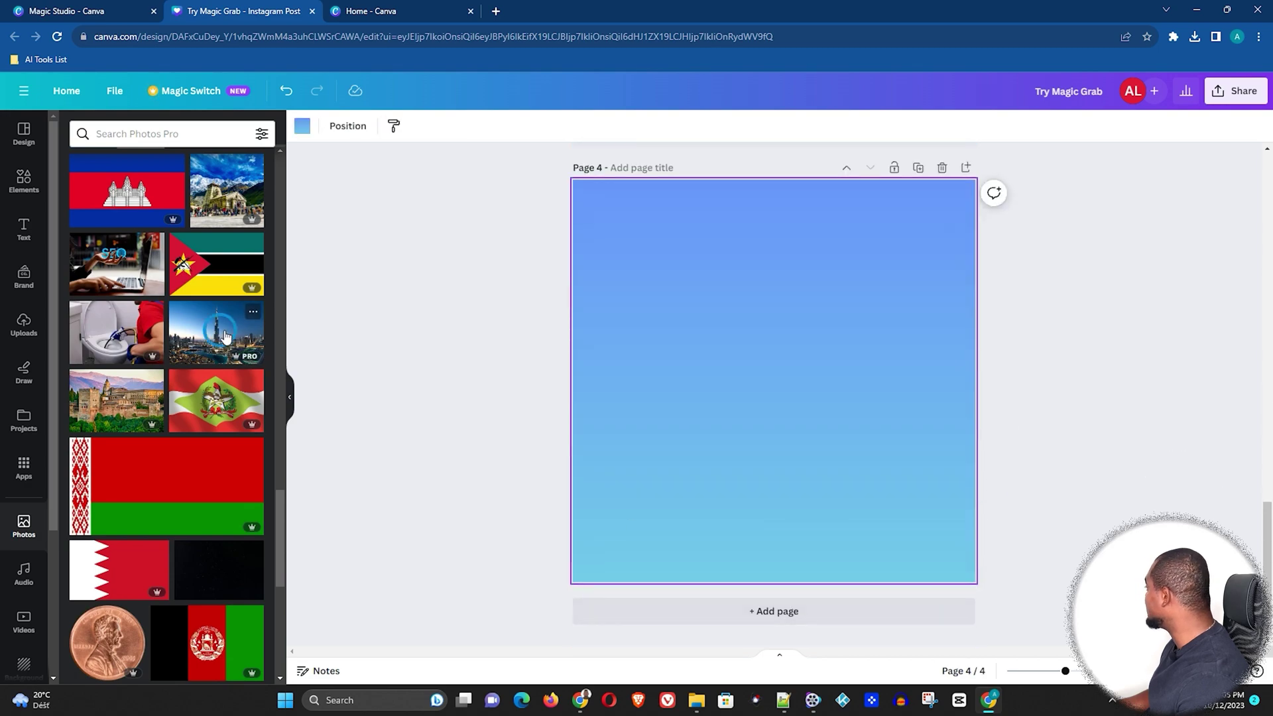
pyautogui.moveTo(224, 338); pyautogui.dragTo(646, 343)
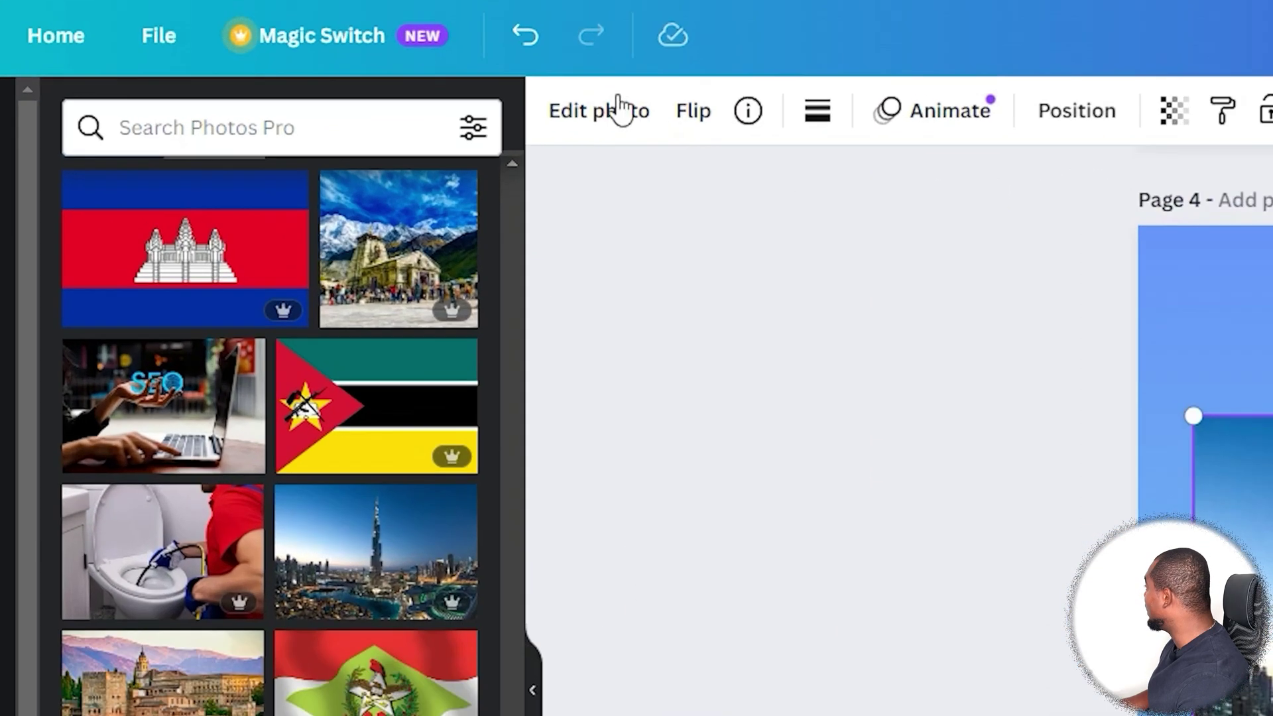
pyautogui.click(321, 125)
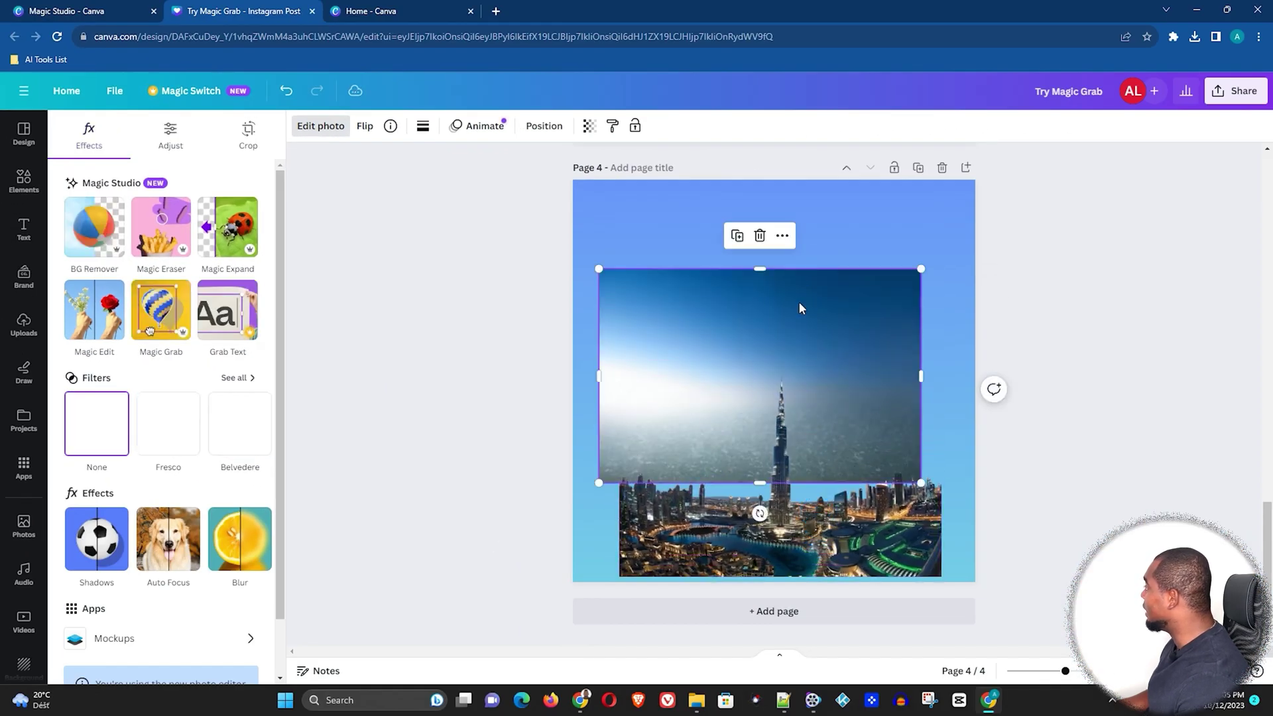
# Delete the leftover sky layer and make the page background black
pyautogui.press('Delete')
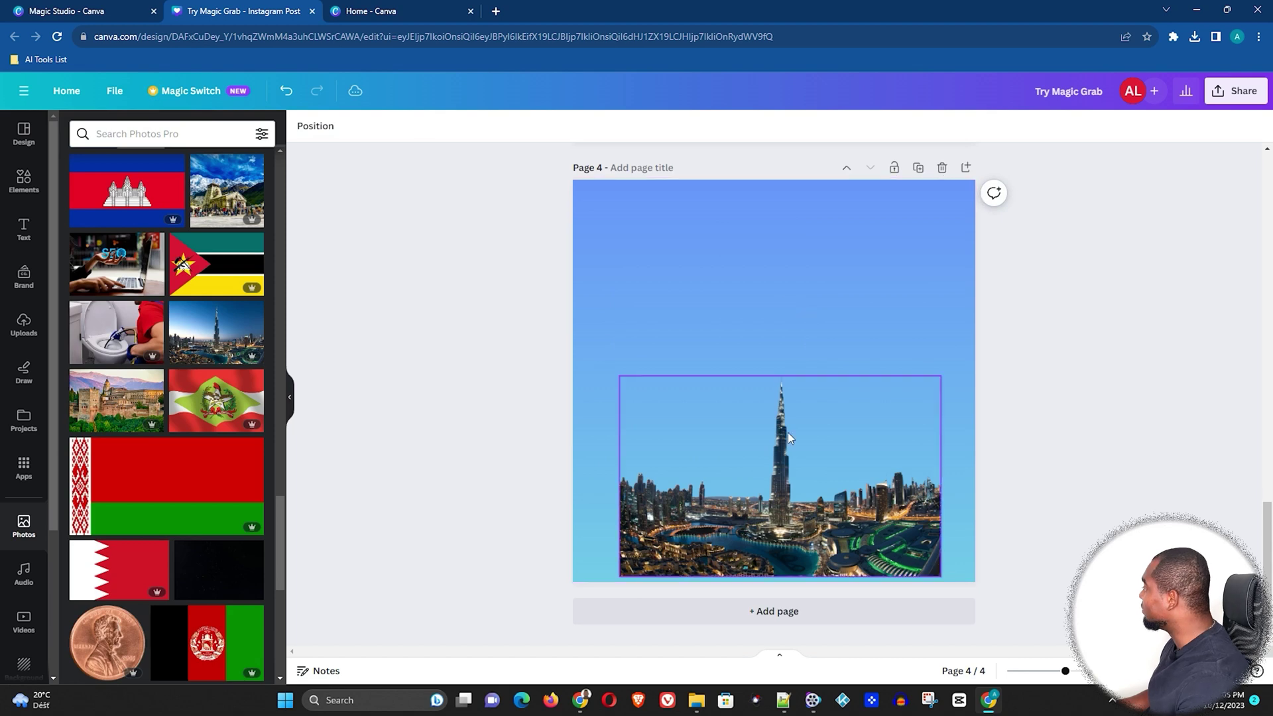
pyautogui.click(714, 264)
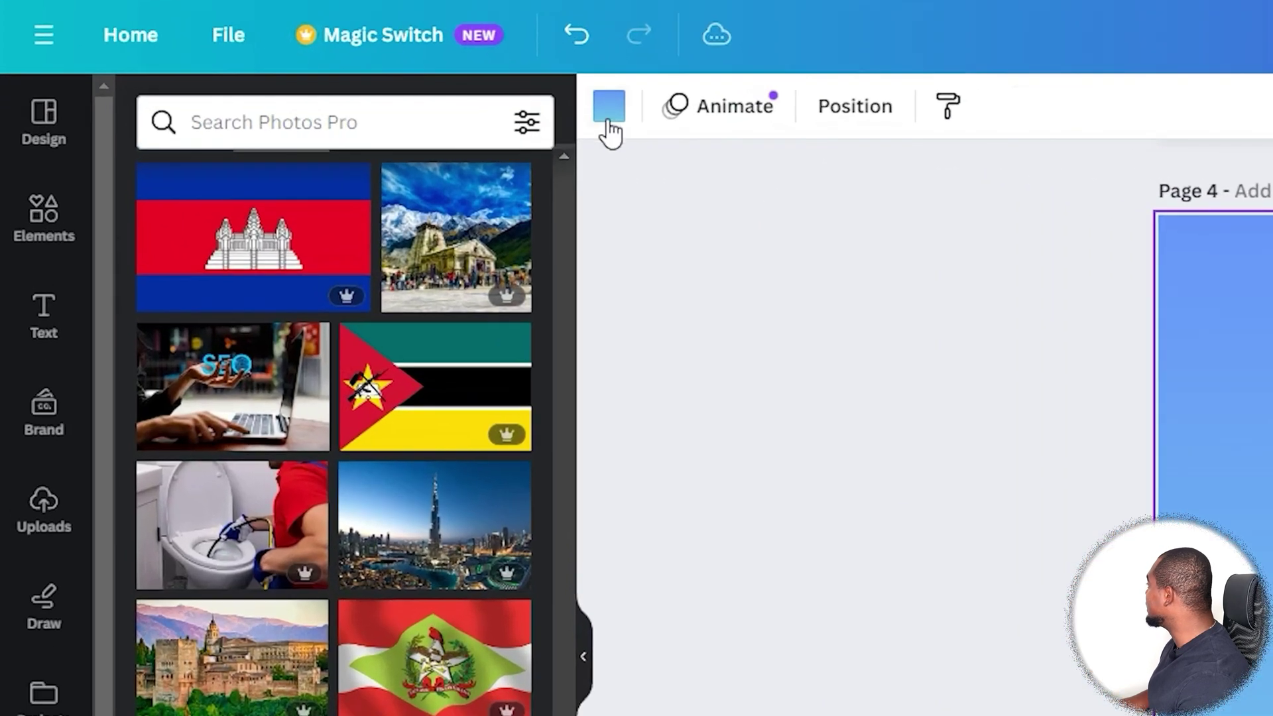
pyautogui.click(302, 126)
pyautogui.click(151, 458)
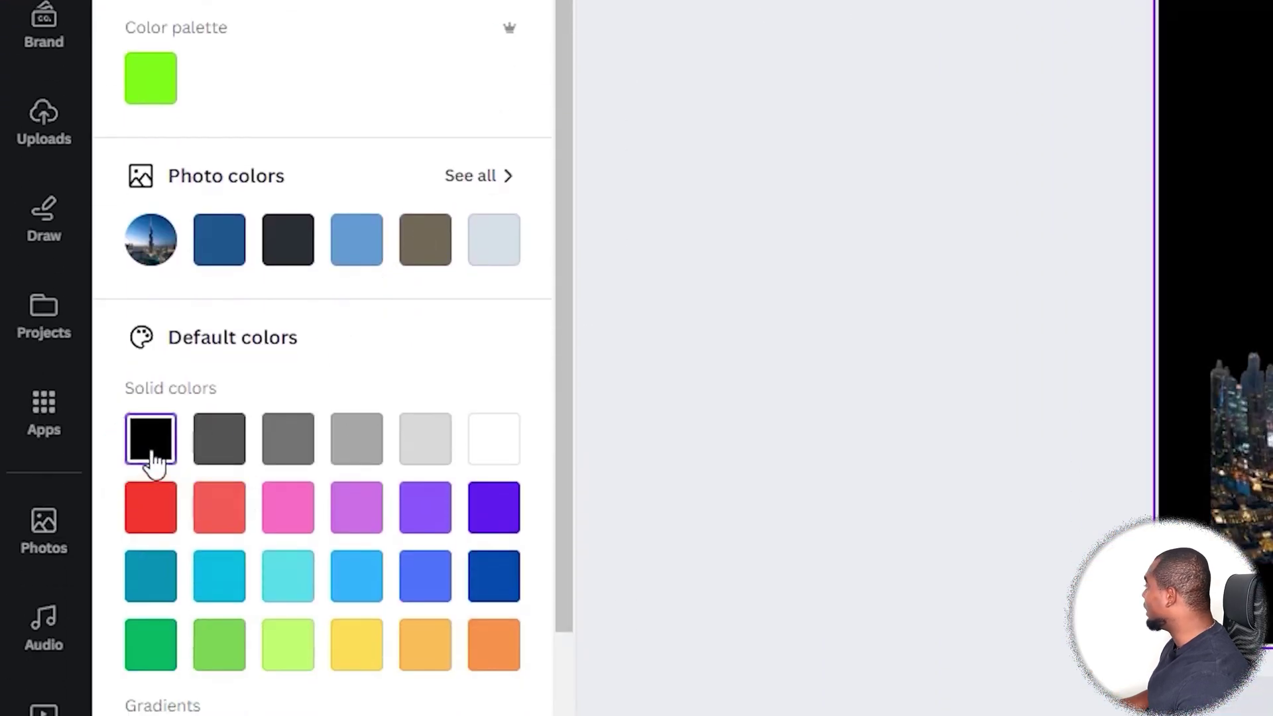
# Enlarge the skyline cutout to full page width along the bottom edge
pyautogui.moveTo(662, 438); pyautogui.dragTo(647, 399)
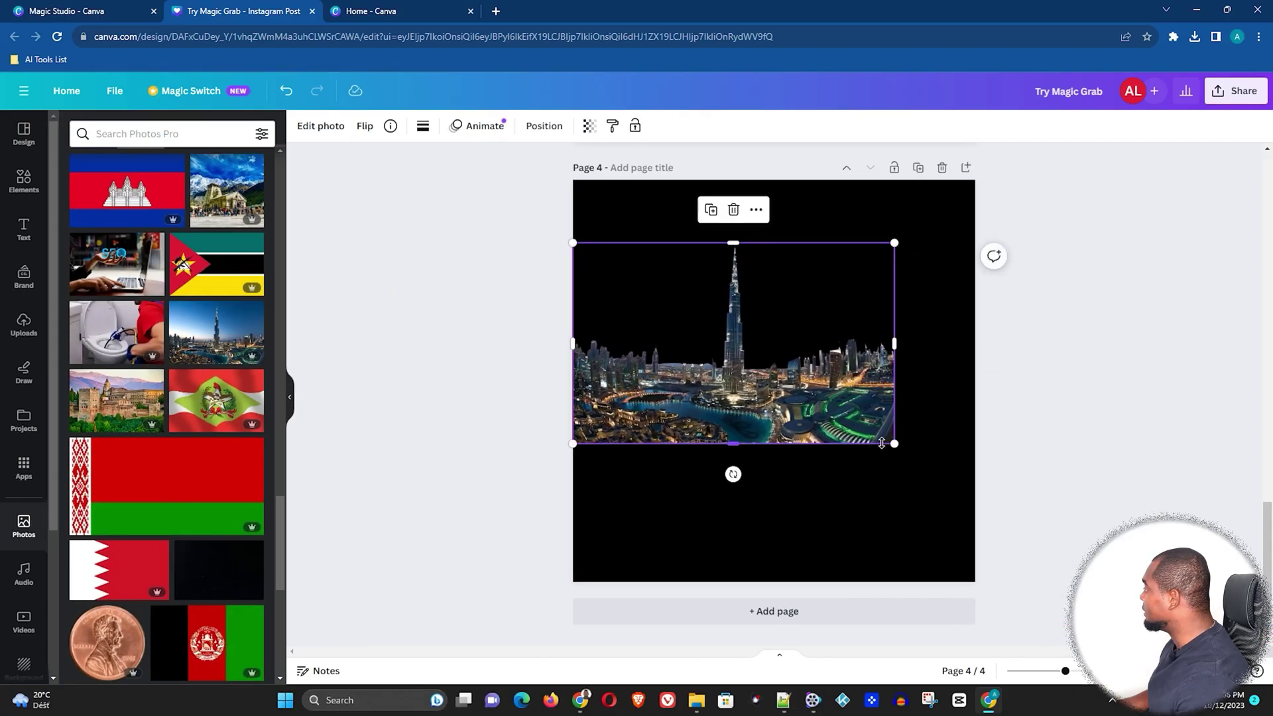
pyautogui.moveTo(897, 444)
pyautogui.mouseDown()
pyautogui.moveTo(981, 505)
pyautogui.moveTo(975, 493)
pyautogui.mouseUp()
pyautogui.moveTo(761, 429); pyautogui.dragTo(764, 516)
pyautogui.click(1080, 386)
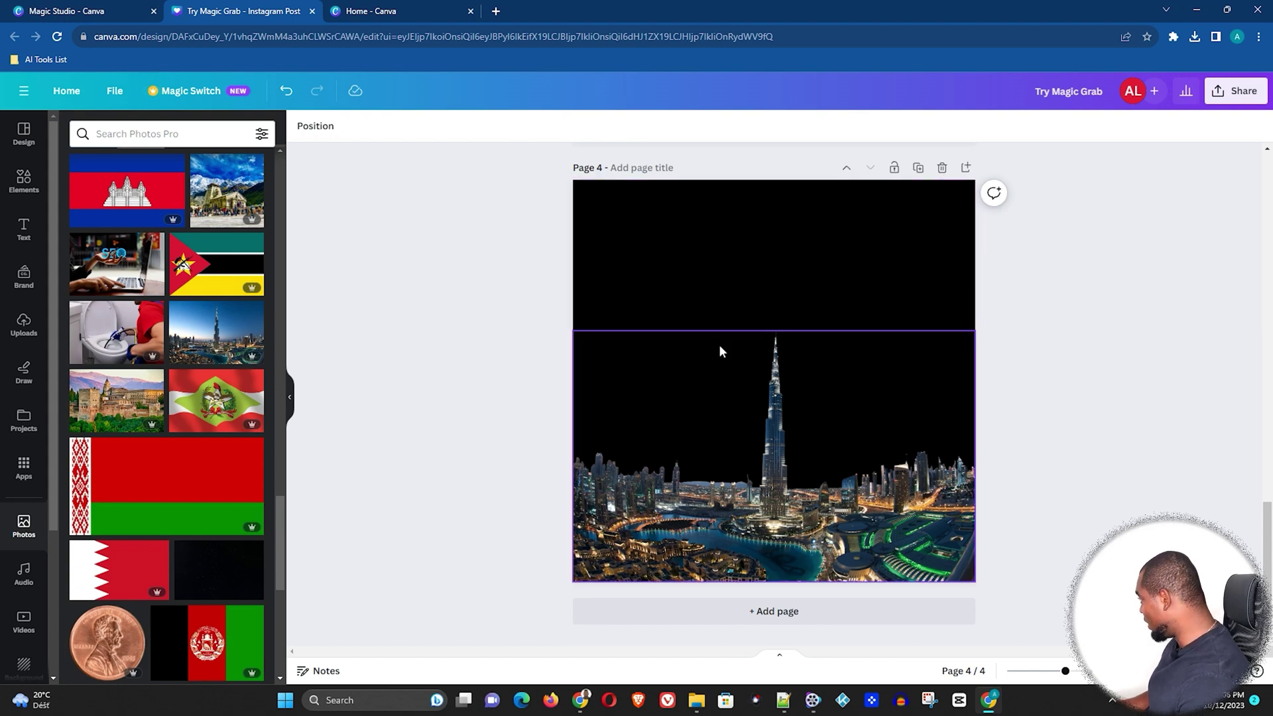
# Search Photos for 'sky' and send a cloudy sky photo behind the skyline cutout
pyautogui.click(832, 313)
pyautogui.scroll(-2, 44, 523)
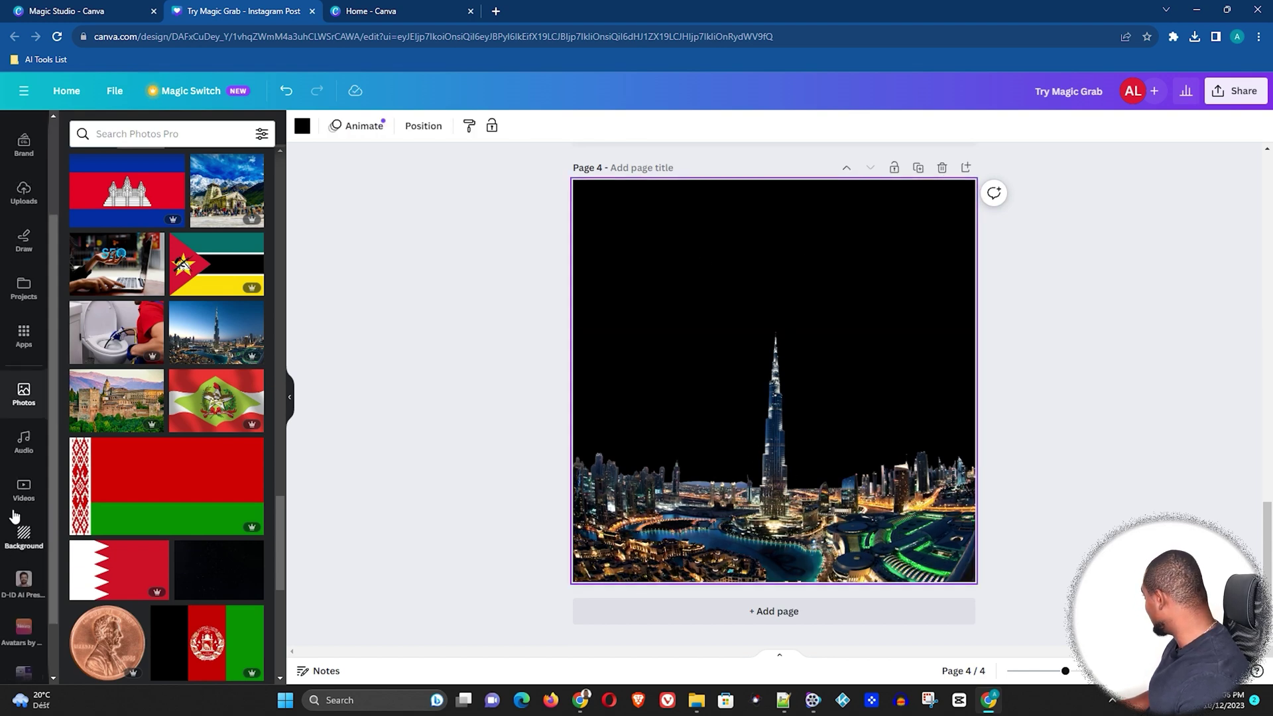
pyautogui.scroll(2, 14, 517)
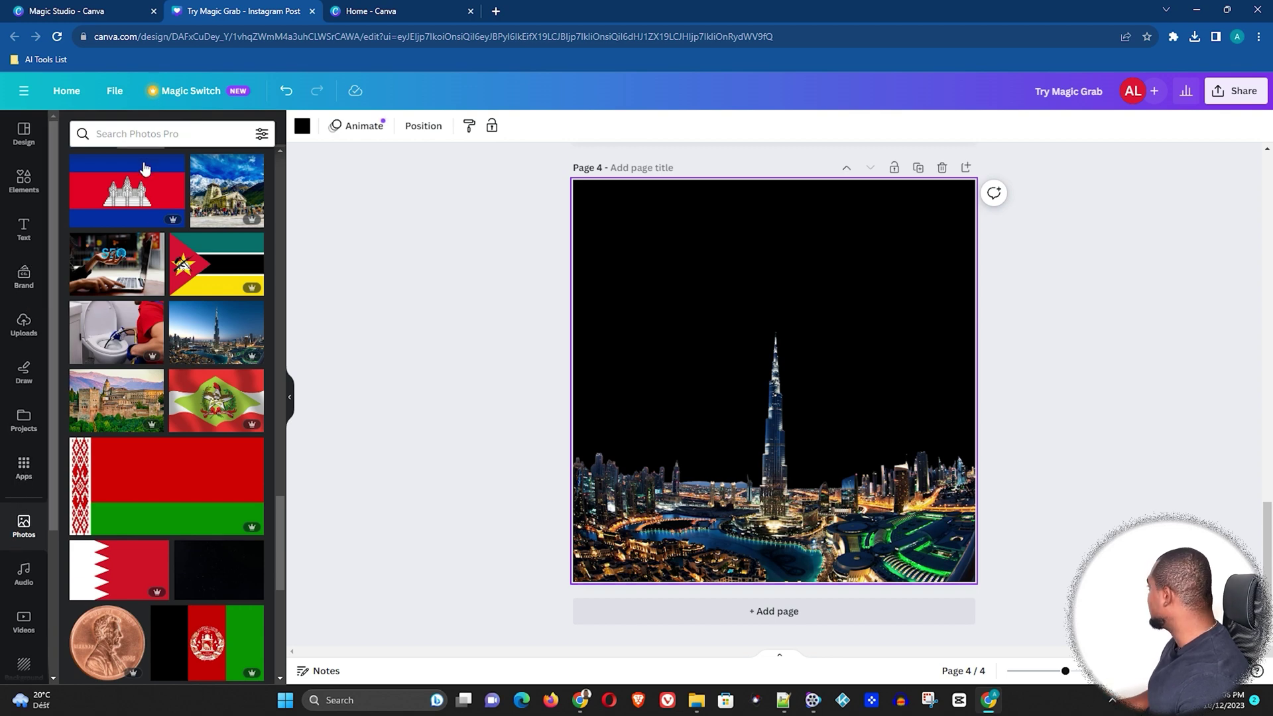
pyautogui.click(136, 134)
pyautogui.write('sky')
pyautogui.press('Return')
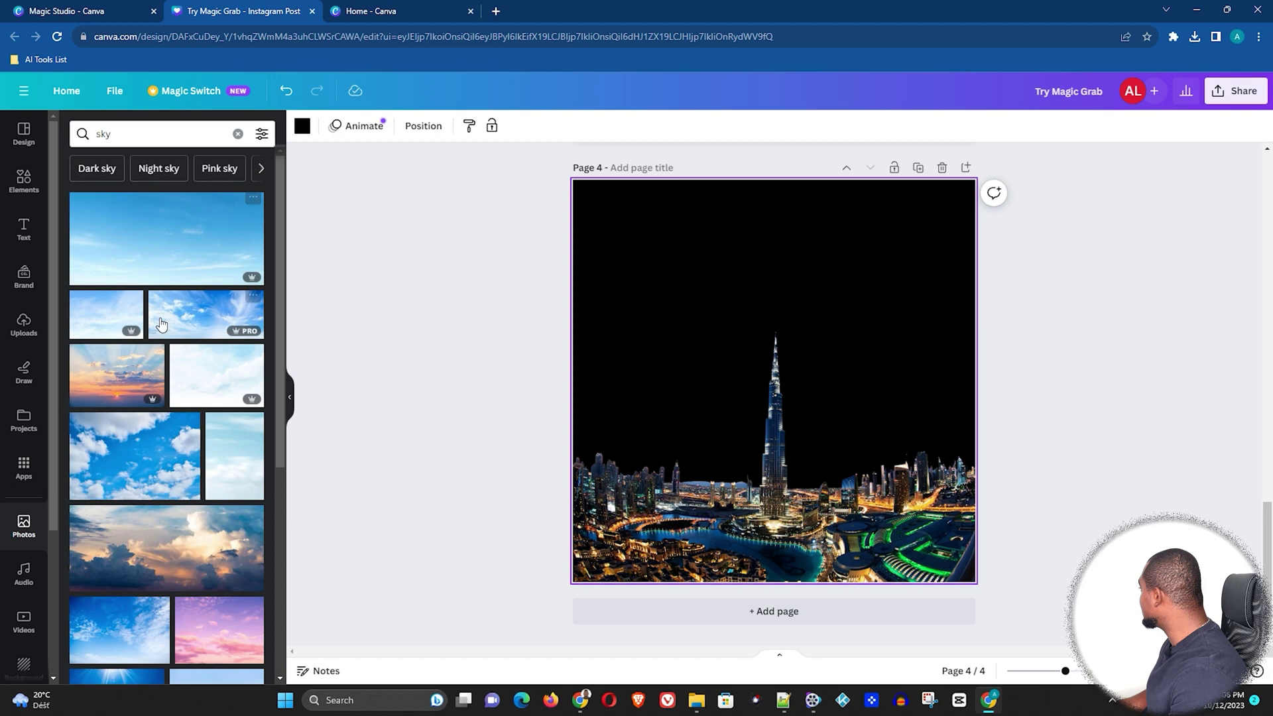
pyautogui.scroll(-2, 160, 325)
pyautogui.moveTo(160, 418)
pyautogui.mouseDown()
pyautogui.moveTo(614, 277)
pyautogui.moveTo(989, 371)
pyautogui.mouseUp()
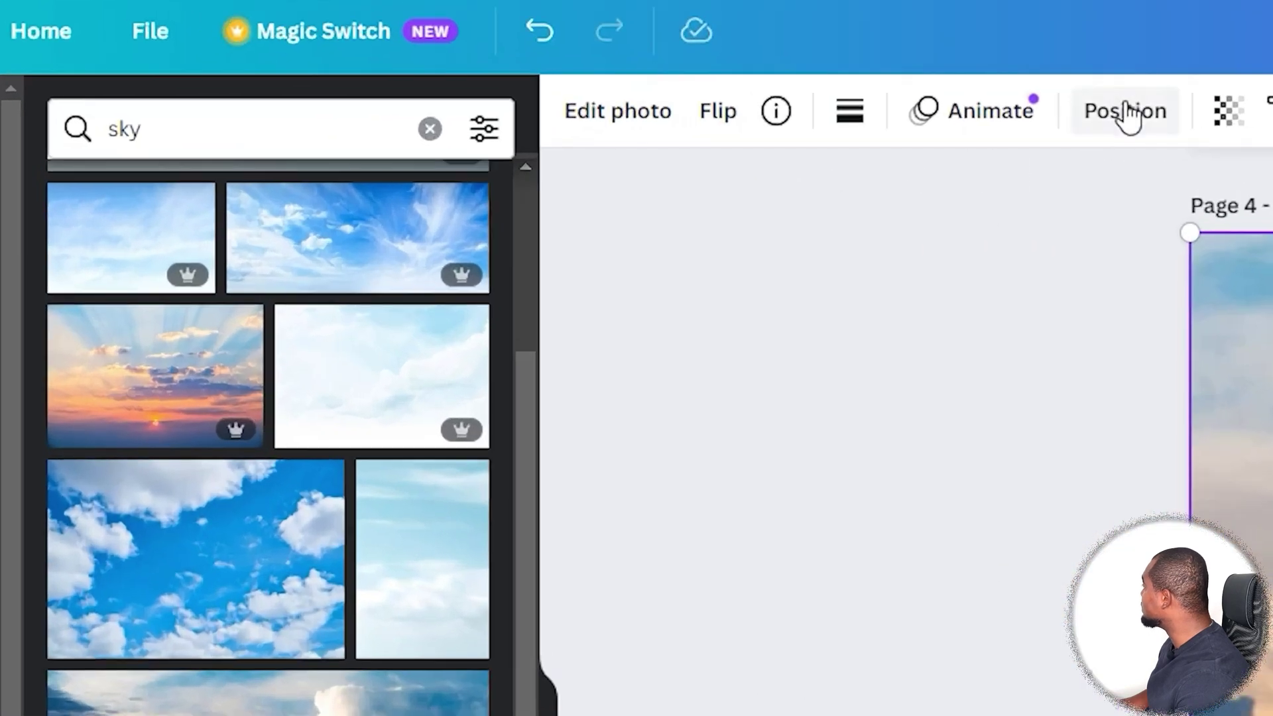
pyautogui.click(545, 125)
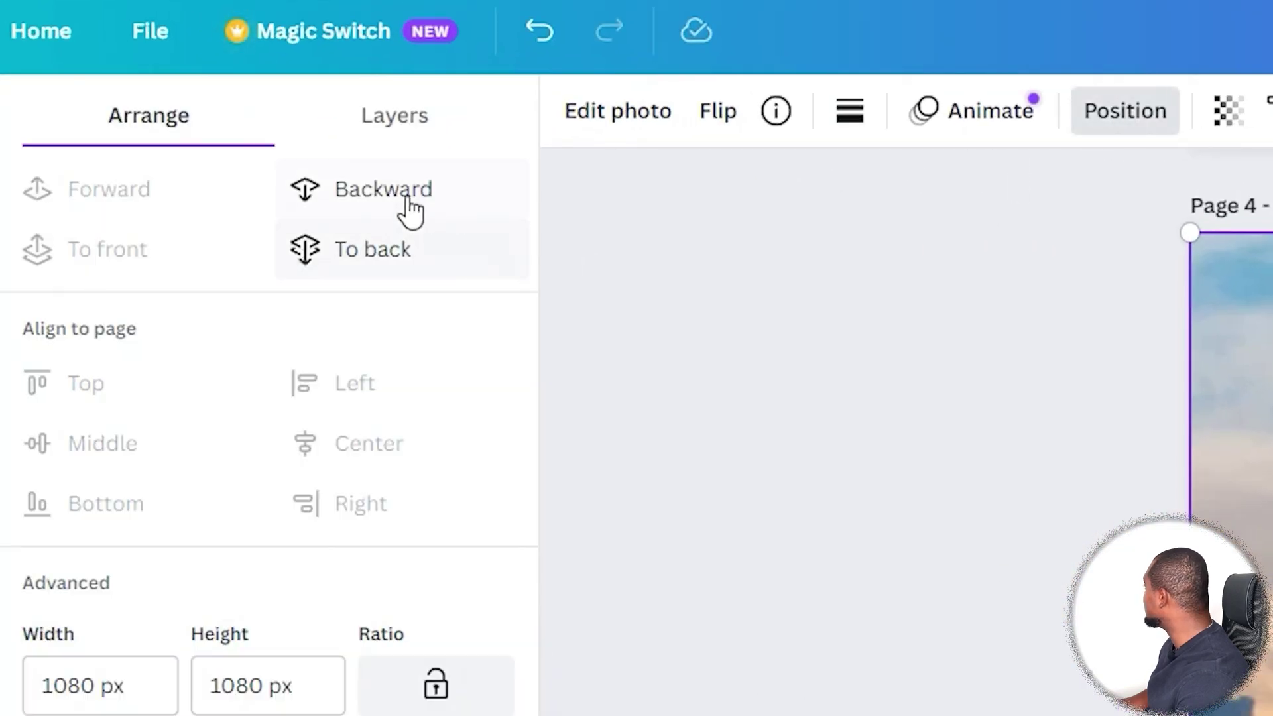
pyautogui.click(406, 194)
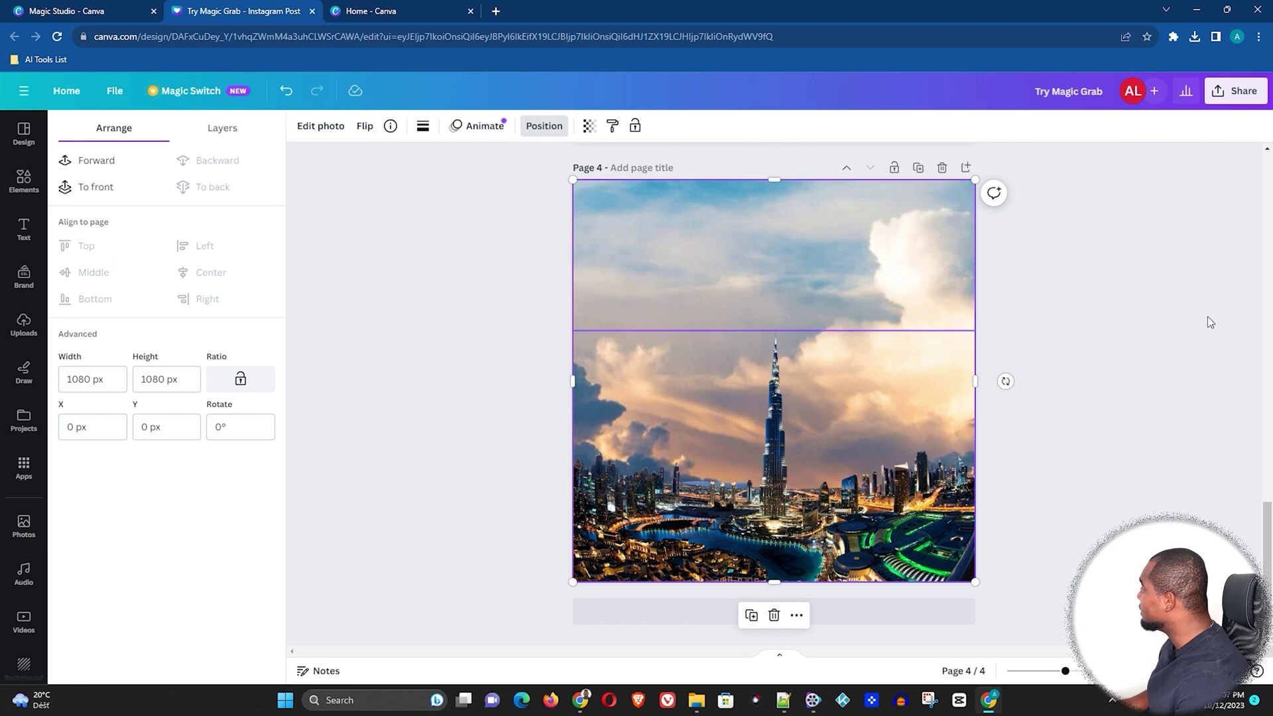
# Search 'sky night' and try several night-sky photos as the backdrop behind the skyline
pyautogui.click(1119, 400)
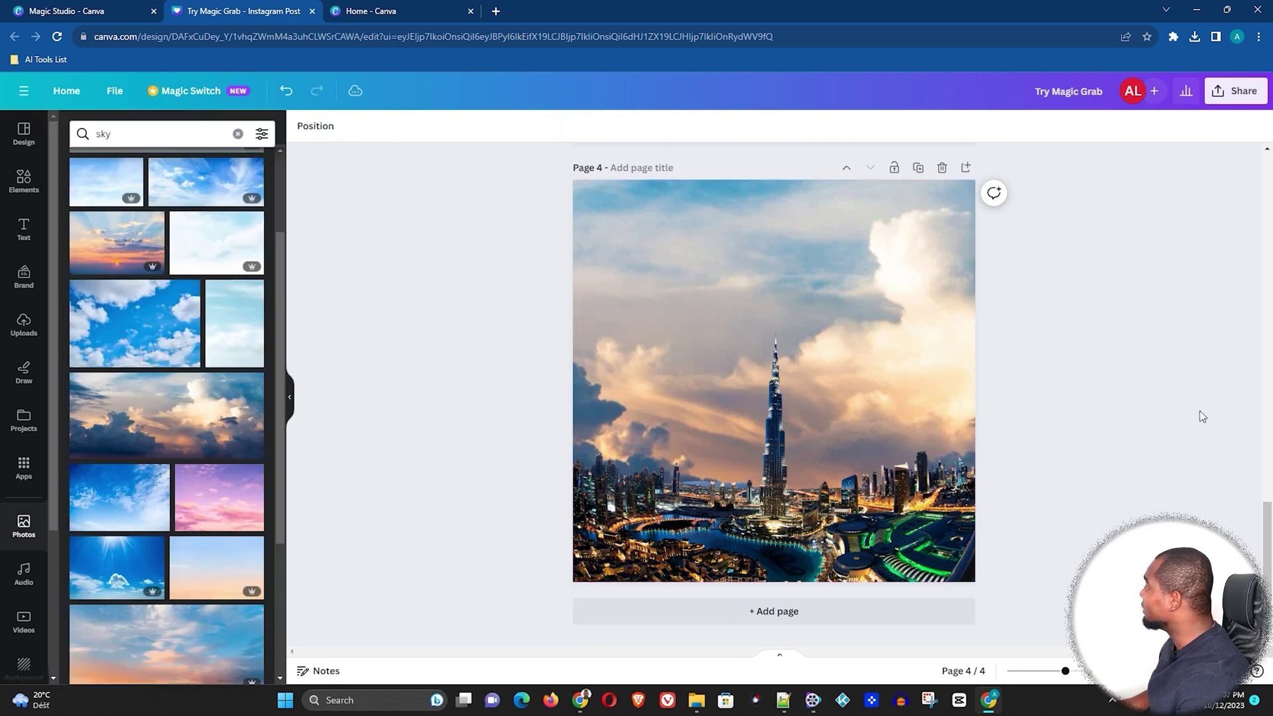
pyautogui.scroll(-5, 195, 428)
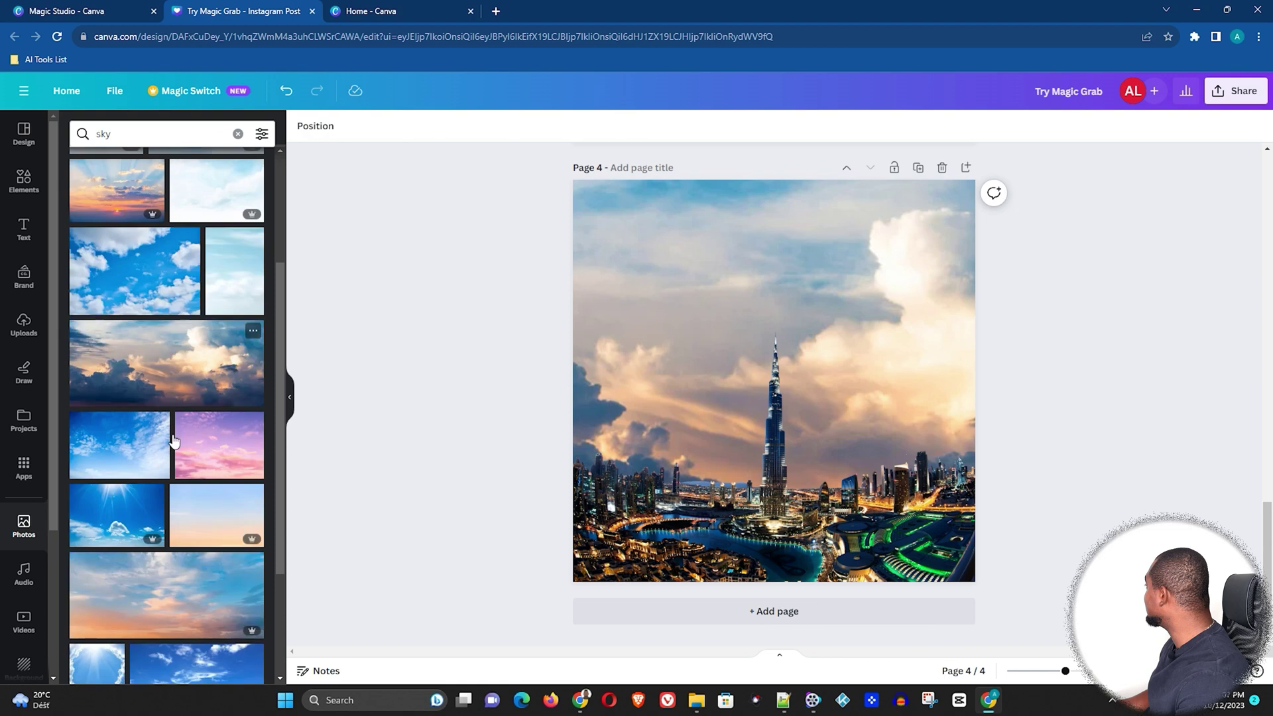
pyautogui.scroll(-5, 195, 427)
pyautogui.scroll(-5, 195, 428)
pyautogui.scroll(-5, 195, 427)
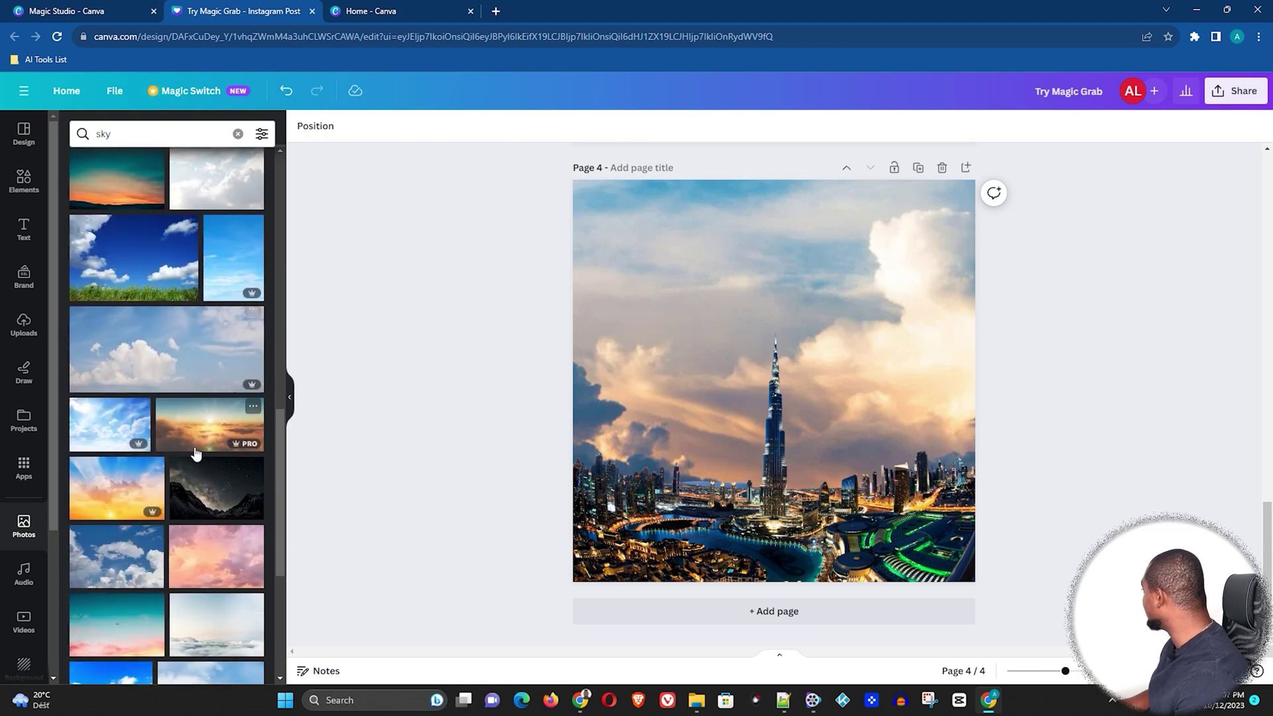
pyautogui.scroll(-5, 195, 428)
pyautogui.scroll(-5, 195, 428)
pyautogui.click(139, 130)
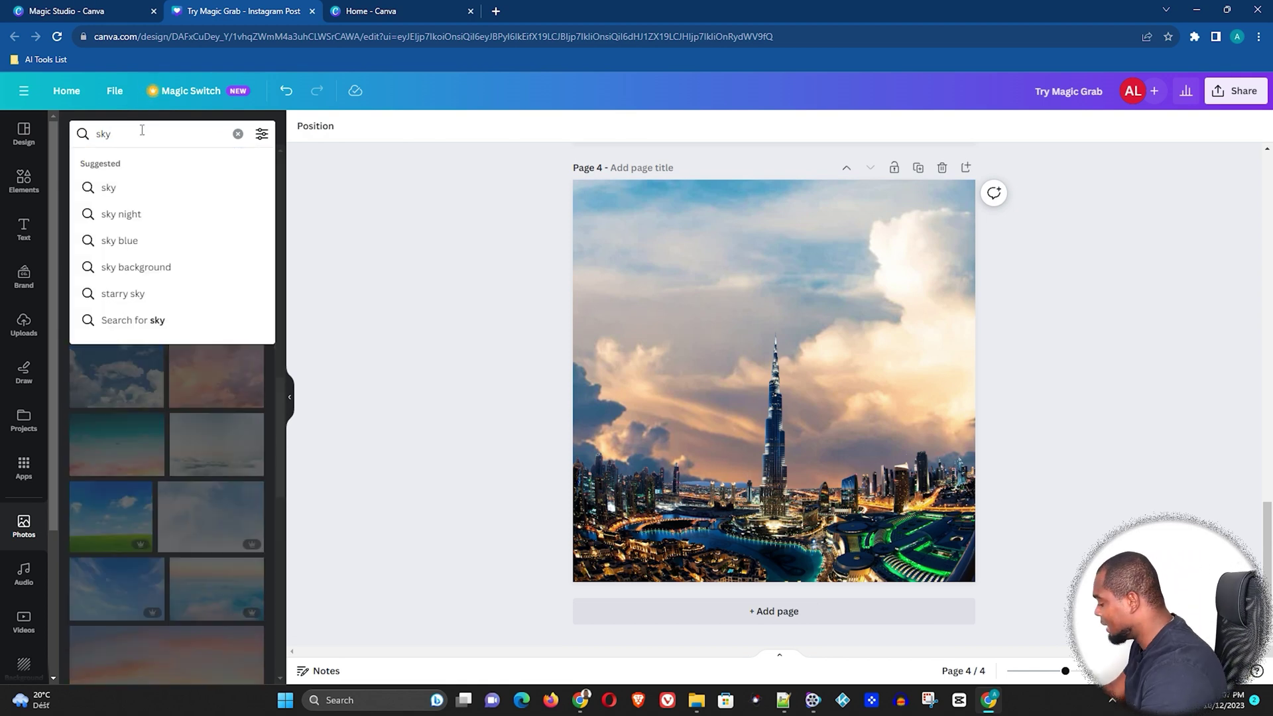
pyautogui.write('night')
pyautogui.press('Return')
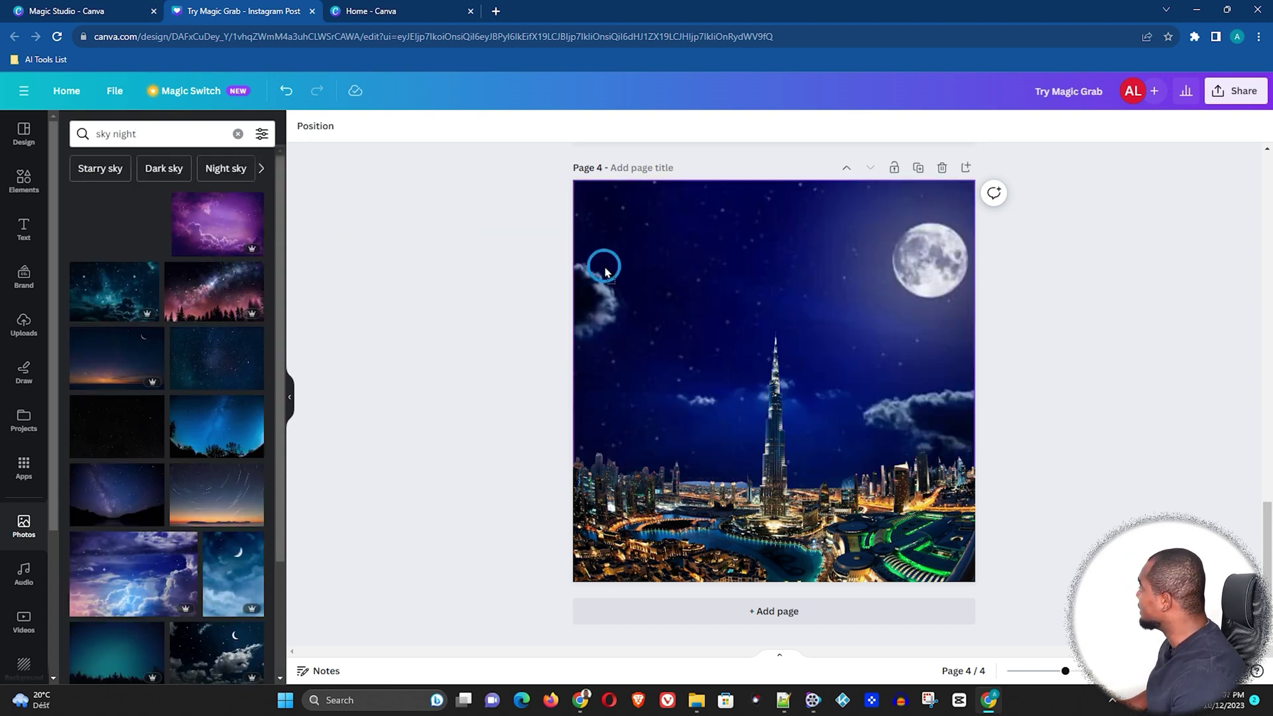
pyautogui.moveTo(132, 224); pyautogui.dragTo(673, 281)
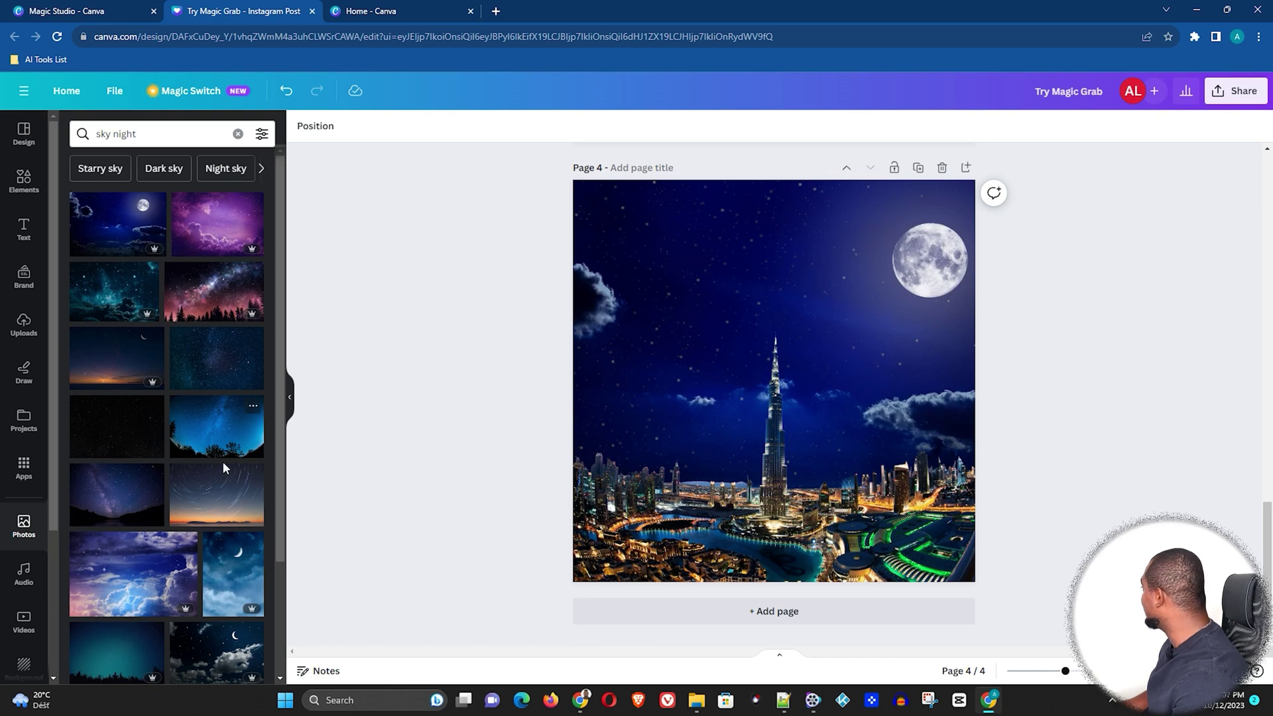
pyautogui.moveTo(123, 360); pyautogui.dragTo(604, 301)
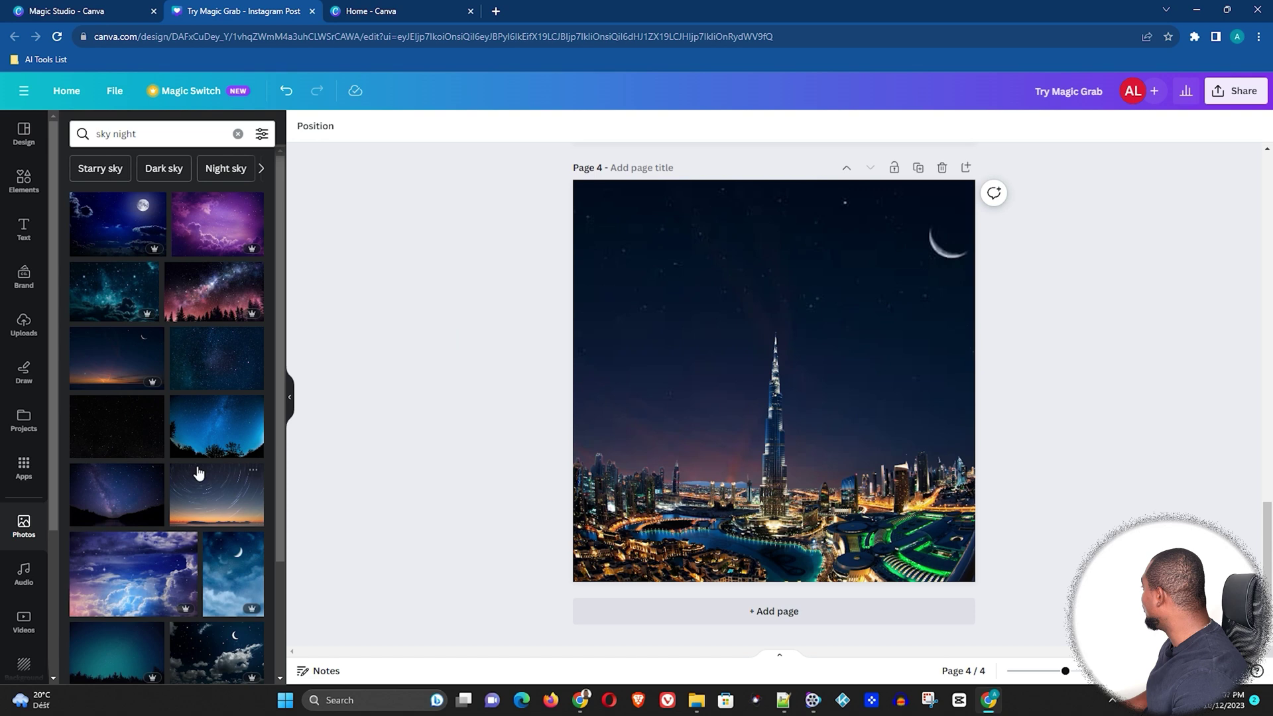
pyautogui.scroll(-2, 197, 474)
pyautogui.moveTo(223, 314)
pyautogui.mouseDown()
pyautogui.moveTo(660, 262)
pyautogui.moveTo(593, 255)
pyautogui.moveTo(179, 535)
pyautogui.mouseUp()
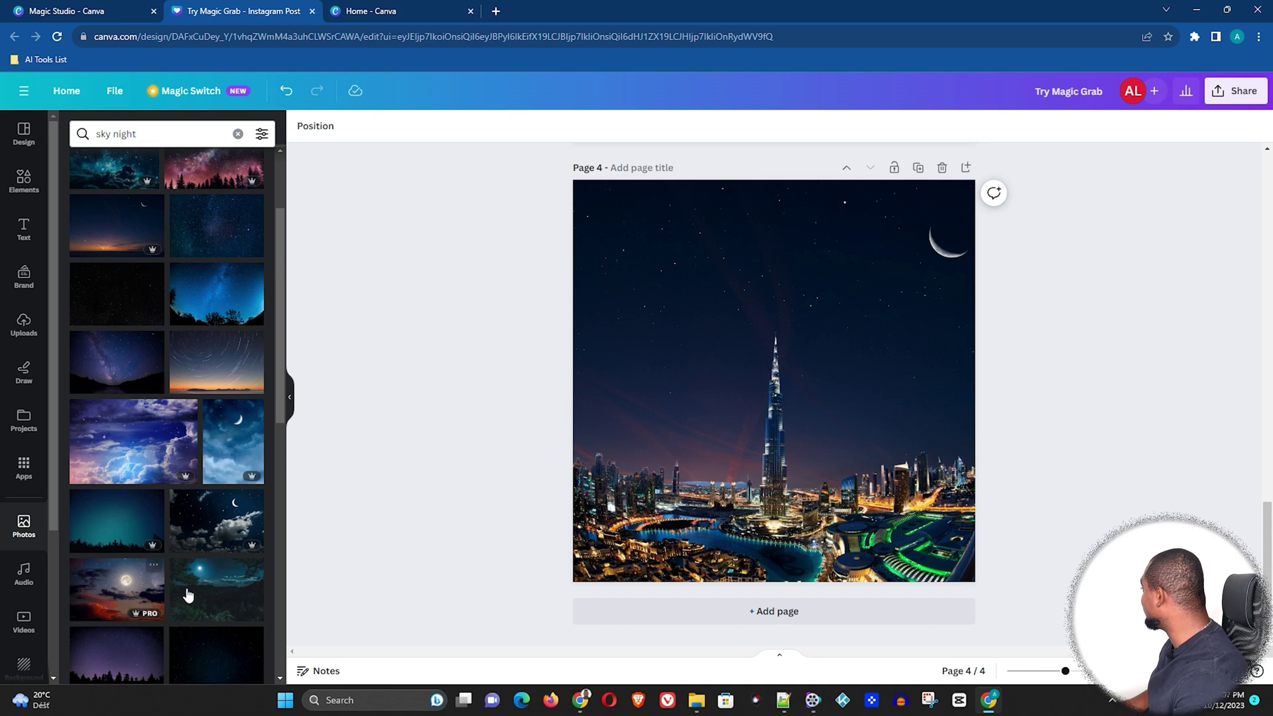
pyautogui.moveTo(187, 595)
pyautogui.mouseDown()
pyautogui.moveTo(601, 250)
pyautogui.moveTo(110, 329)
pyautogui.mouseUp()
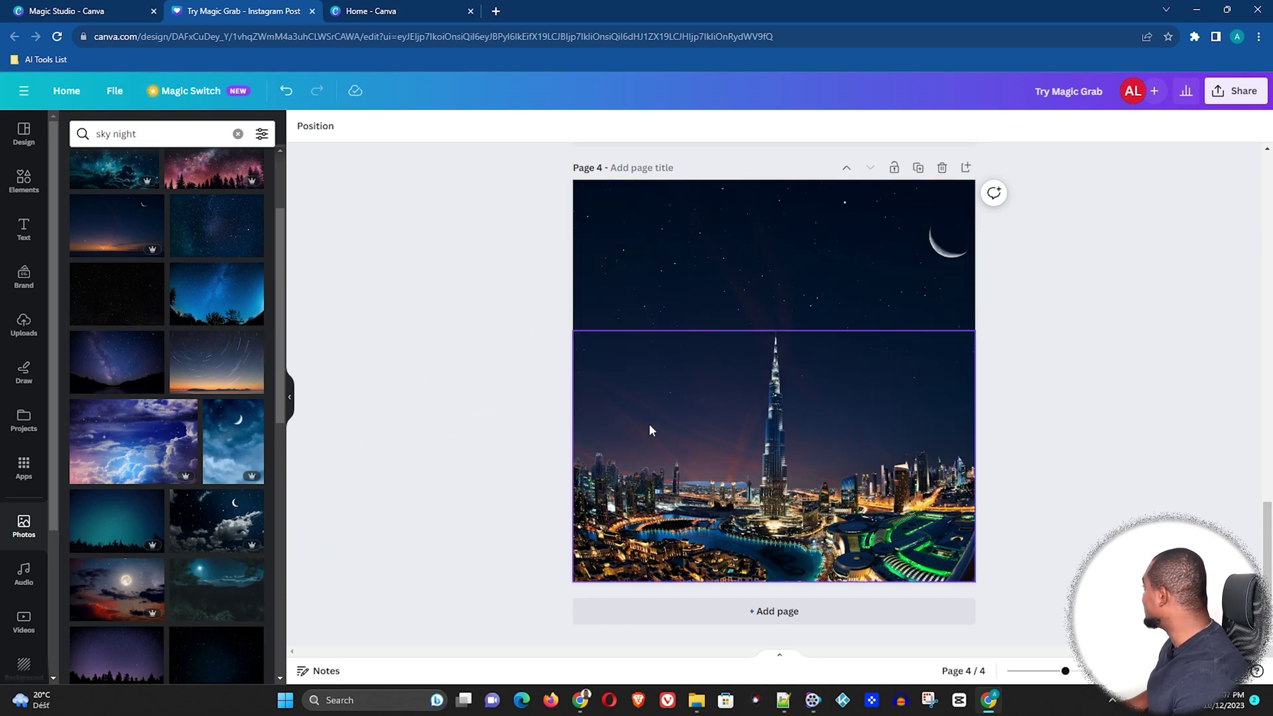
pyautogui.scroll(2, 649, 425)
pyautogui.scroll(-2, 751, 552)
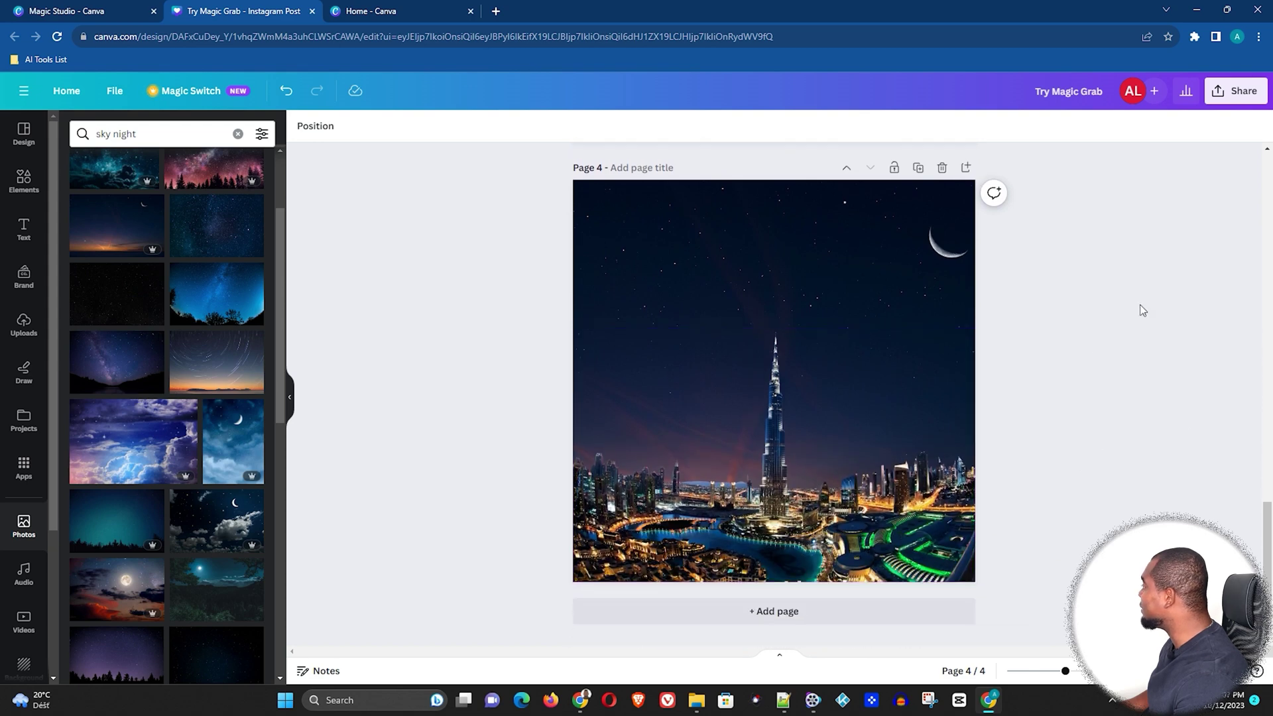
pyautogui.scroll(2, 107, 379)
# Set the full-moon cloudy night sky image as the page 4 background behind the Dubai skyline
pyautogui.moveTo(126, 204); pyautogui.dragTo(606, 269)
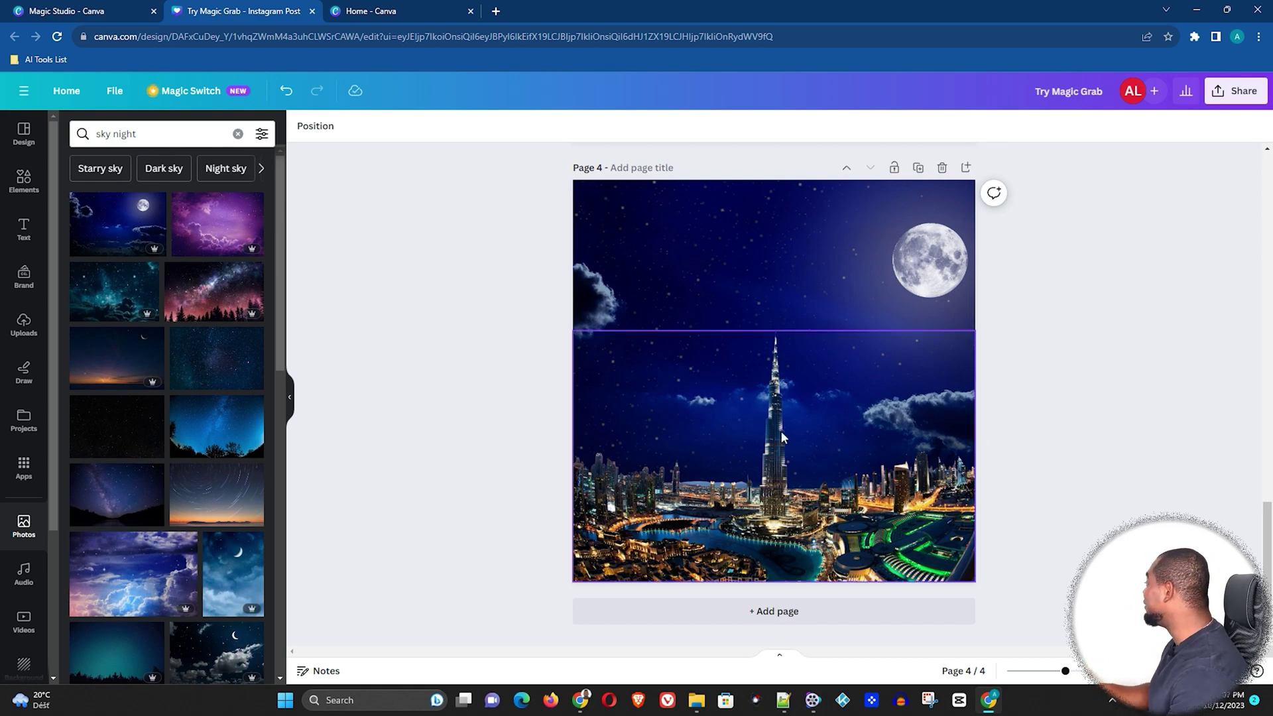
pyautogui.scroll(3, 1015, 399)
pyautogui.scroll(-3, 1035, 394)
pyautogui.scroll(6, 1035, 397)
pyautogui.scroll(5, 1036, 393)
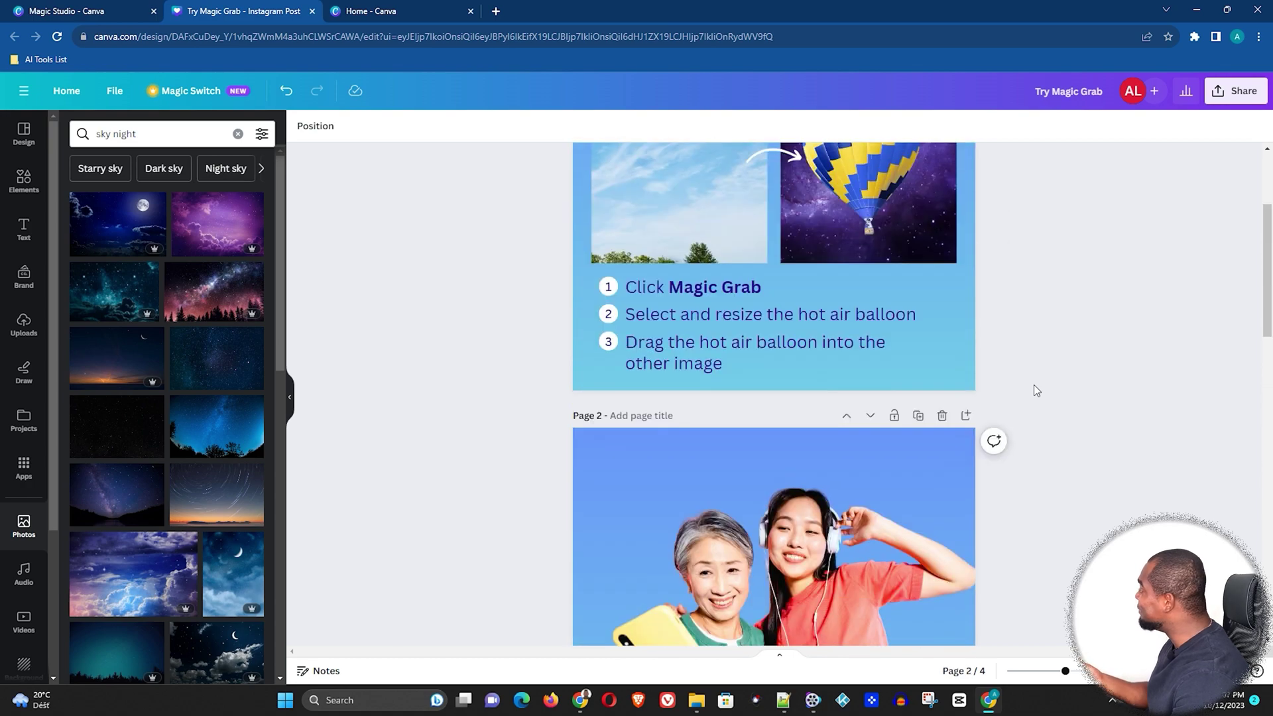
pyautogui.scroll(2, 1033, 388)
pyautogui.scroll(-4, 1029, 388)
pyautogui.scroll(-8, 994, 398)
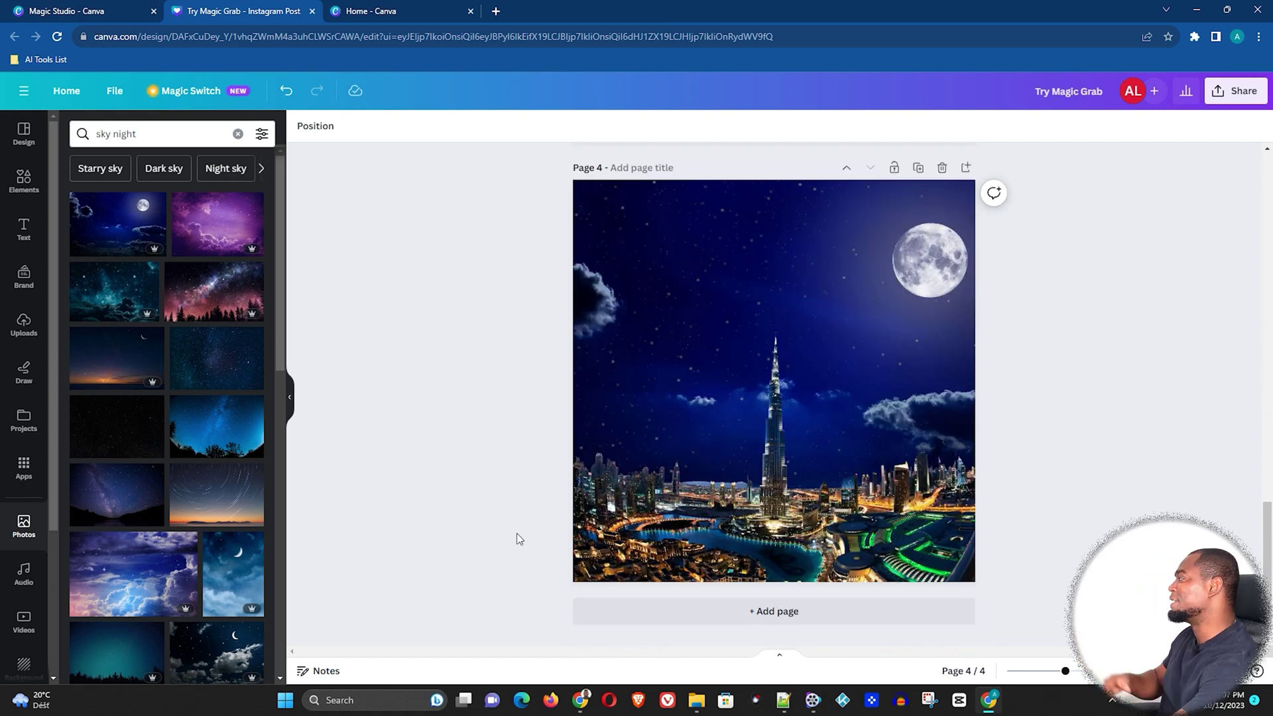